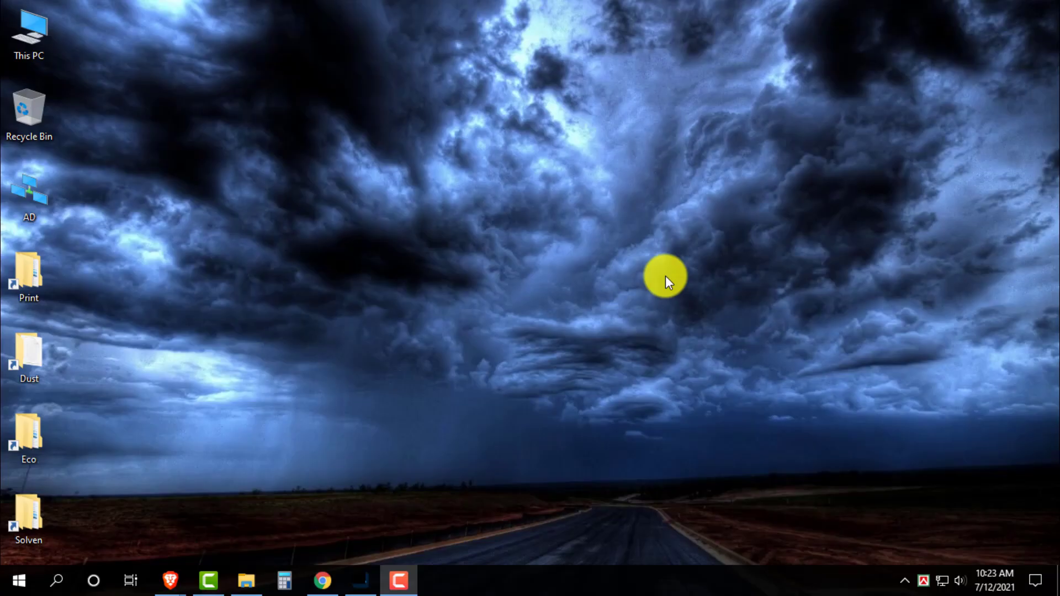
# Refresh the Windows desktop from its right-click menu.
pyautogui.rightClick(537, 101)
pyautogui.click(592, 146)
# Toggle the Start menu, then refresh the desktop twice while Illustrator 2021 loads.
pyautogui.press('super')
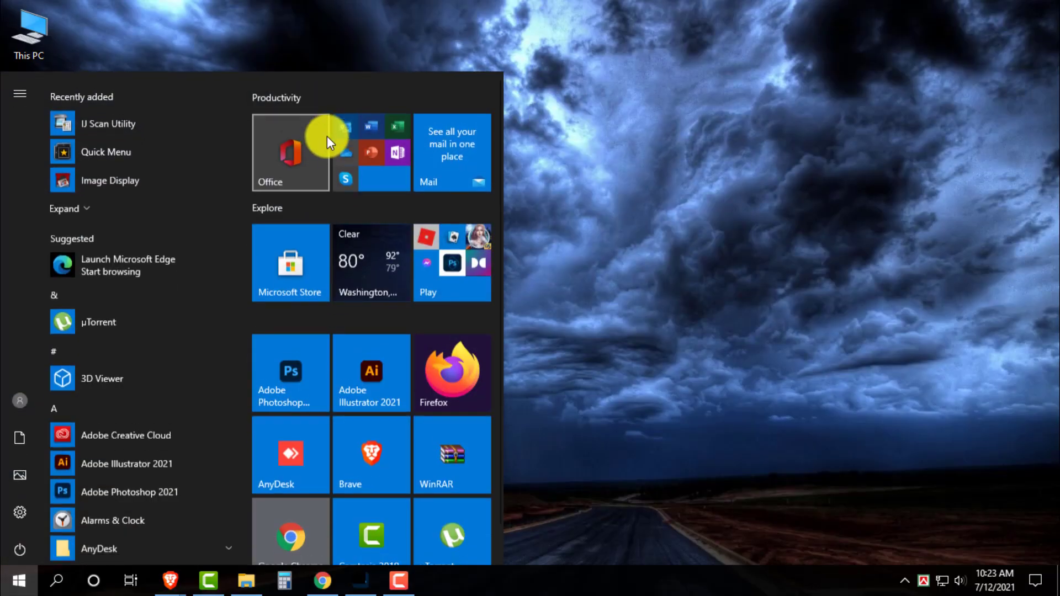
pyautogui.press('super')
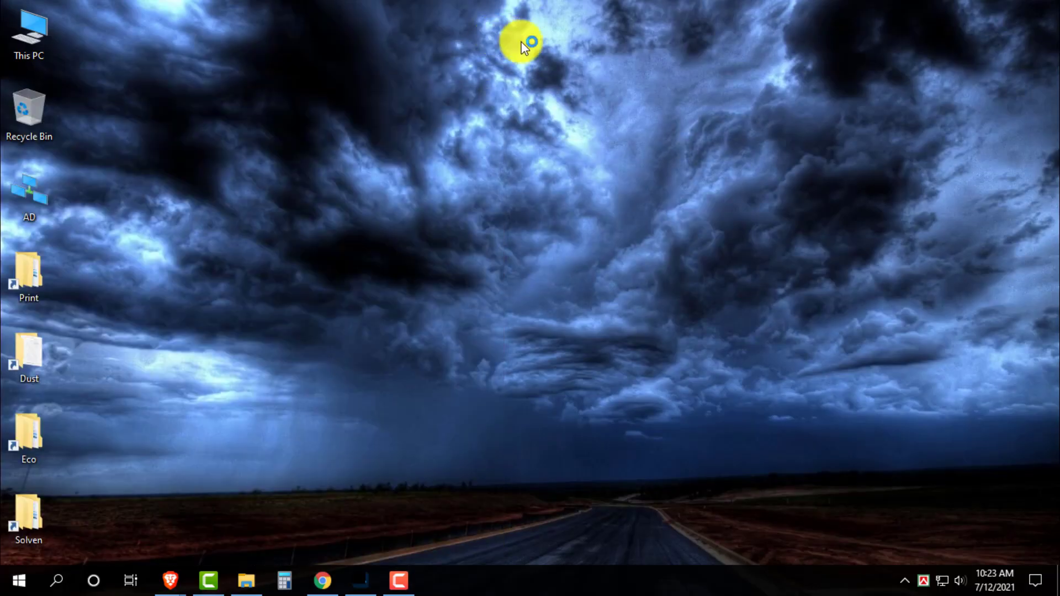
pyautogui.rightClick(522, 41)
pyautogui.click(566, 84)
pyautogui.rightClick(534, 28)
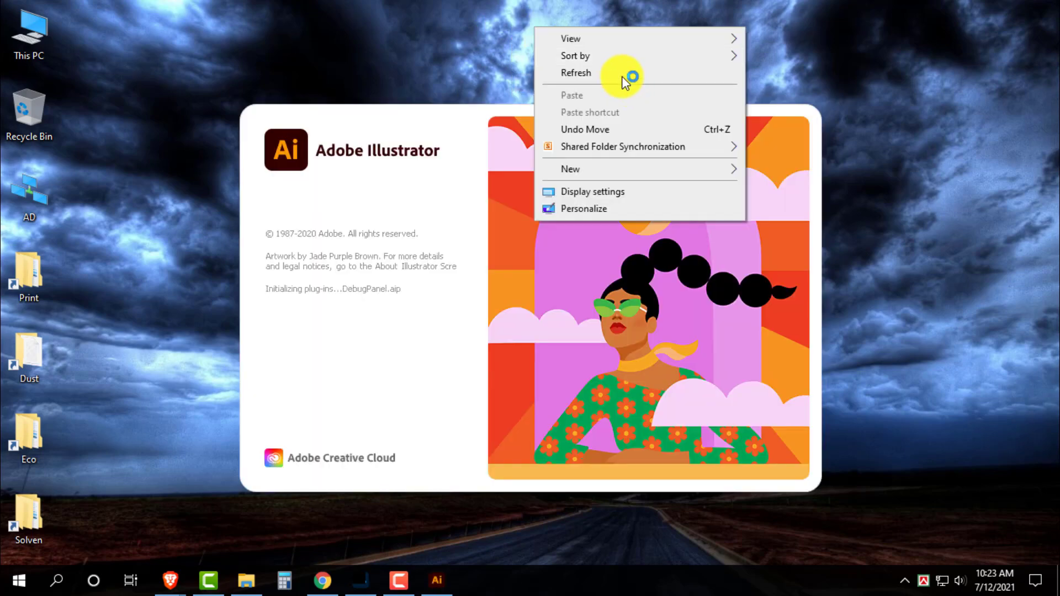
pyautogui.click(622, 78)
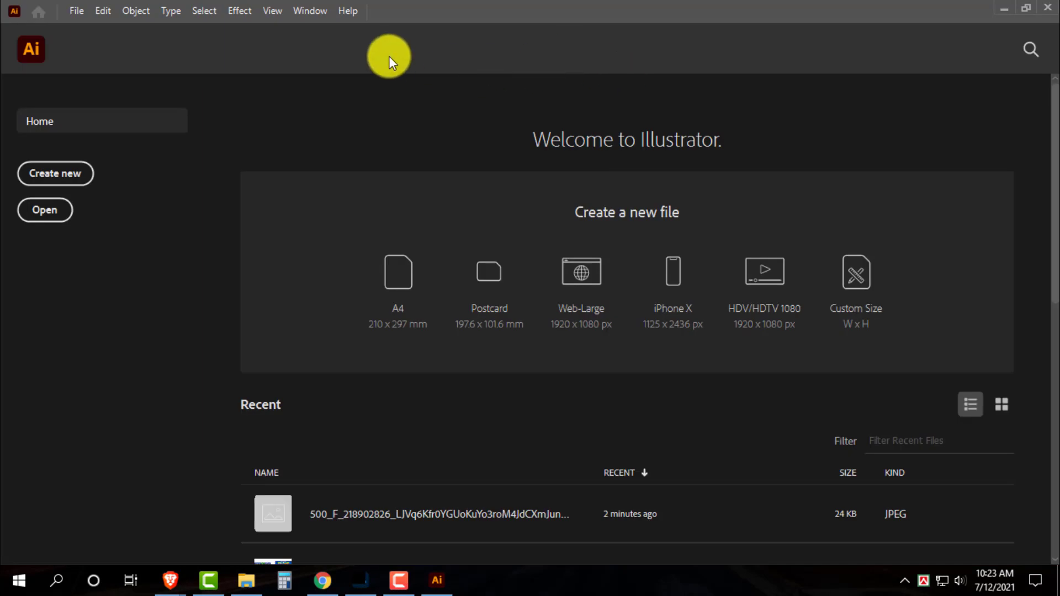
# Create a new Illustrator document with the default preset settings.
pyautogui.click(75, 10)
pyautogui.click(88, 31)
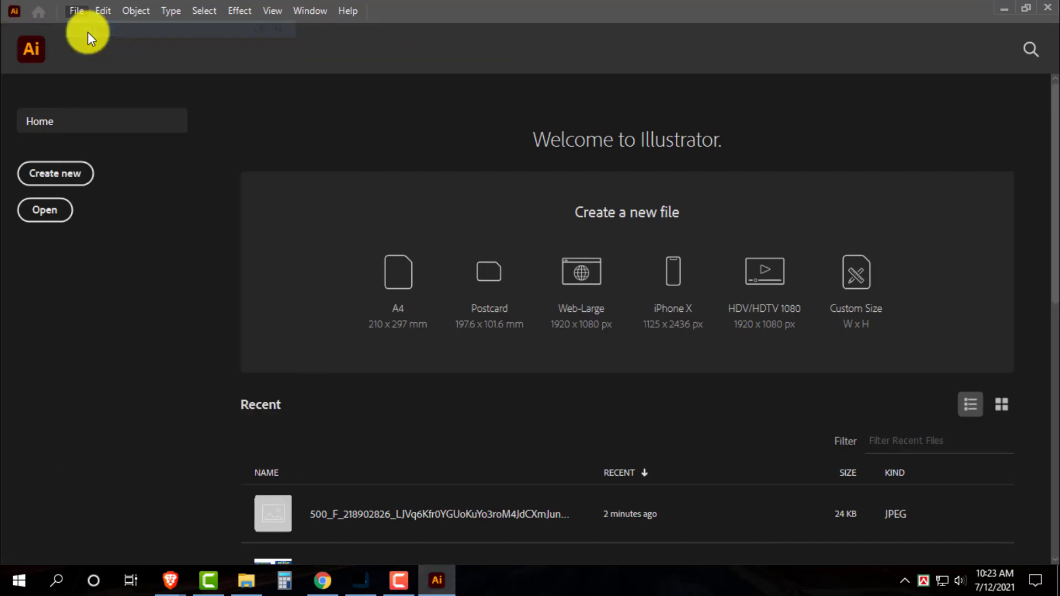
pyautogui.click(628, 478)
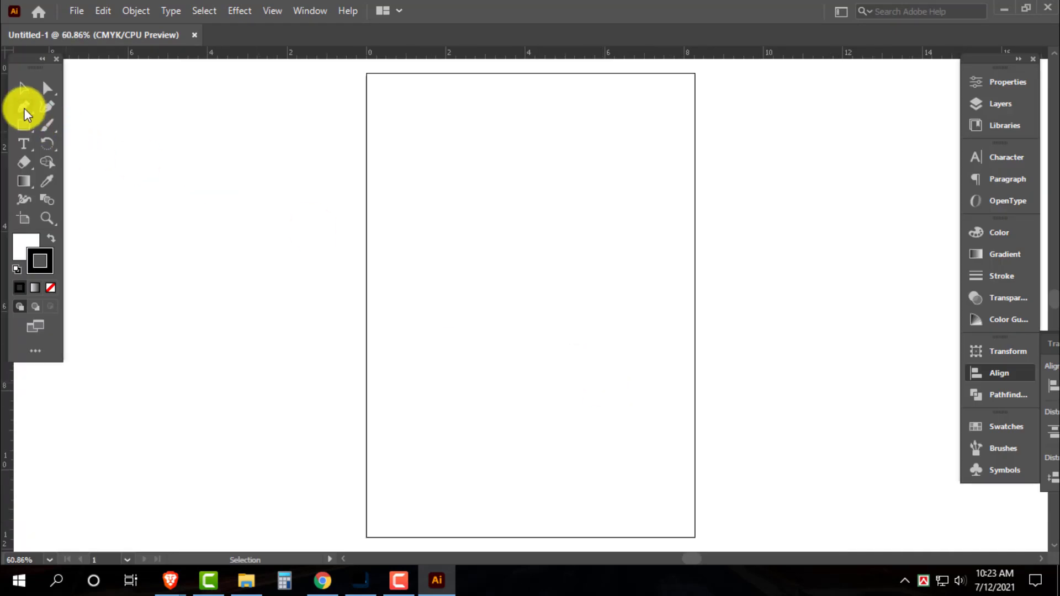
# Draw a vertical Pen line and duplicate it into twelve evenly spaced lines, centred on the page.
pyautogui.click(23, 108)
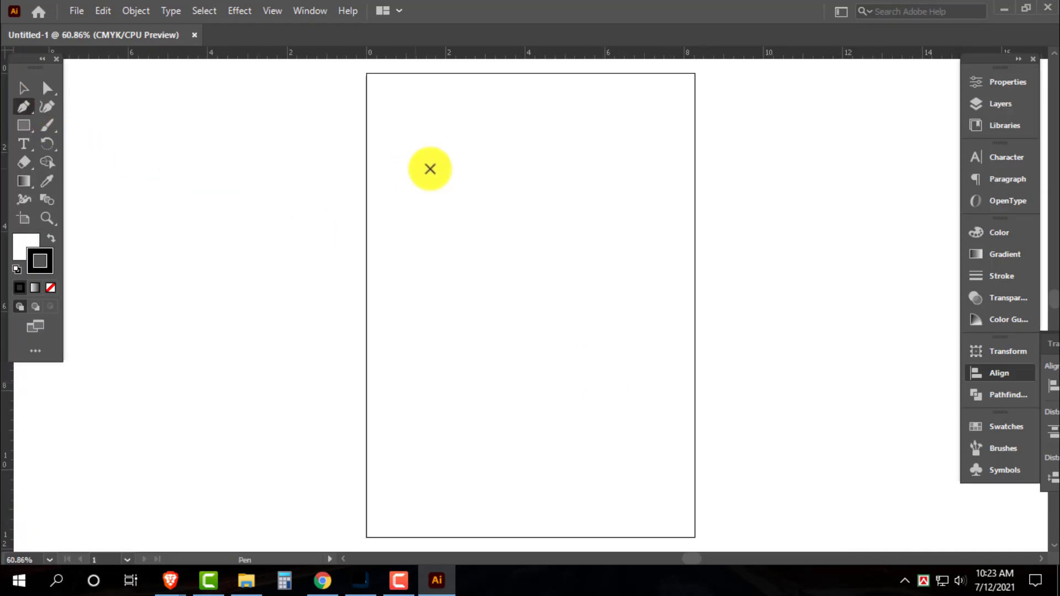
pyautogui.click(410, 143)
pyautogui.keyDown('shift'); pyautogui.click(436, 464); pyautogui.keyUp('shift')
pyautogui.press('v')
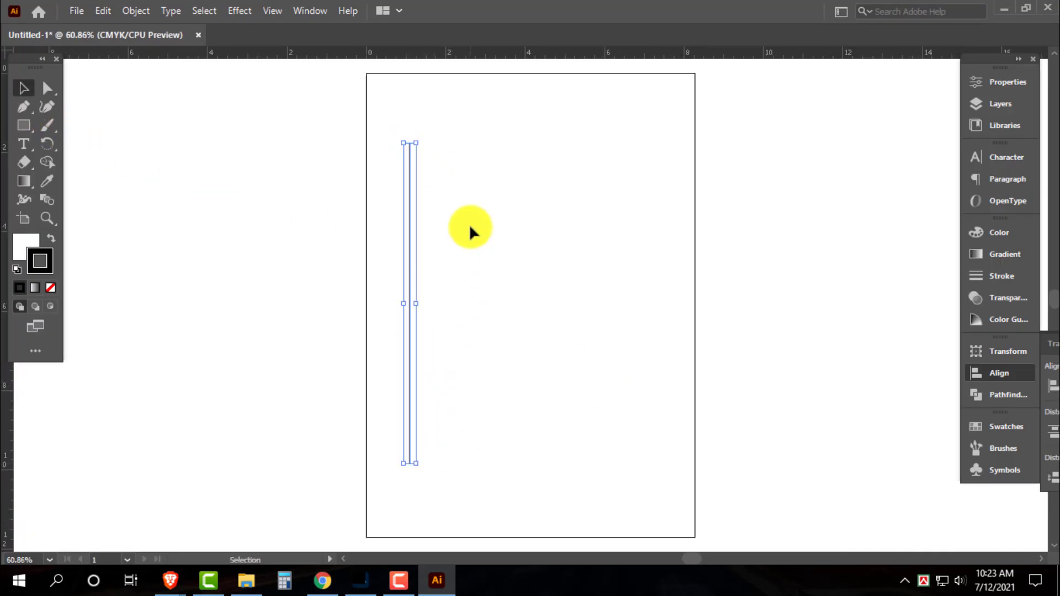
pyautogui.moveTo(410, 208); pyautogui.dragTo(426, 213)
pyautogui.hotkey('ctrl', 'd')
pyautogui.hotkey('ctrl', 'd')
pyautogui.hotkey('ctrl', 'd')
pyautogui.hotkey('ctrl', 'd')
pyautogui.hotkey('ctrl', 'd')
pyautogui.hotkey('ctrl', 'd')
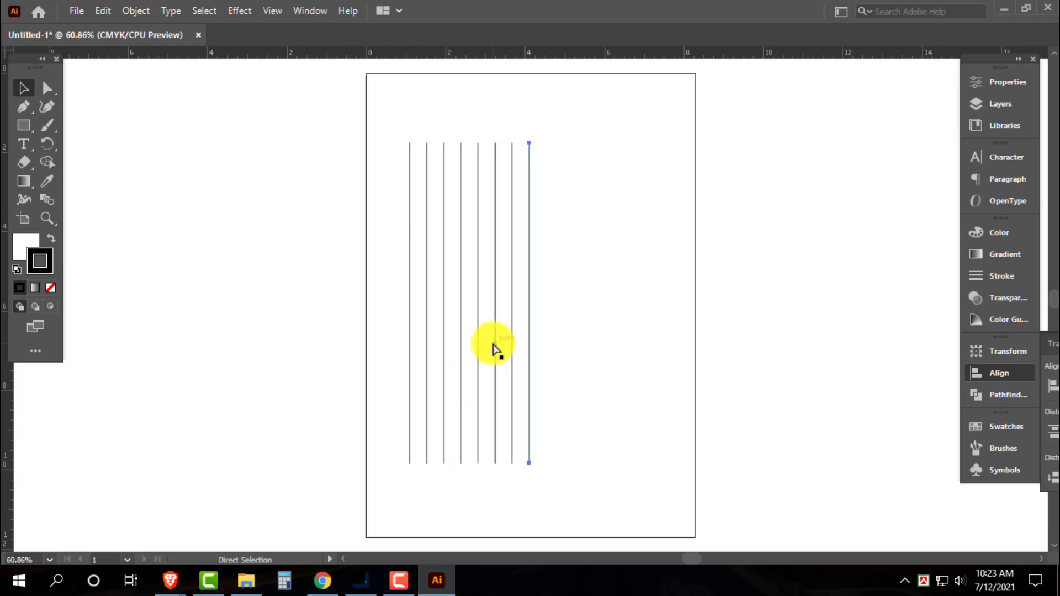
pyautogui.hotkey('ctrl', 'd')
pyautogui.hotkey('ctrl', 'd')
pyautogui.hotkey('ctrl', 'd')
pyautogui.hotkey('ctrl', 'd')
pyautogui.hotkey('ctrl', 'a')
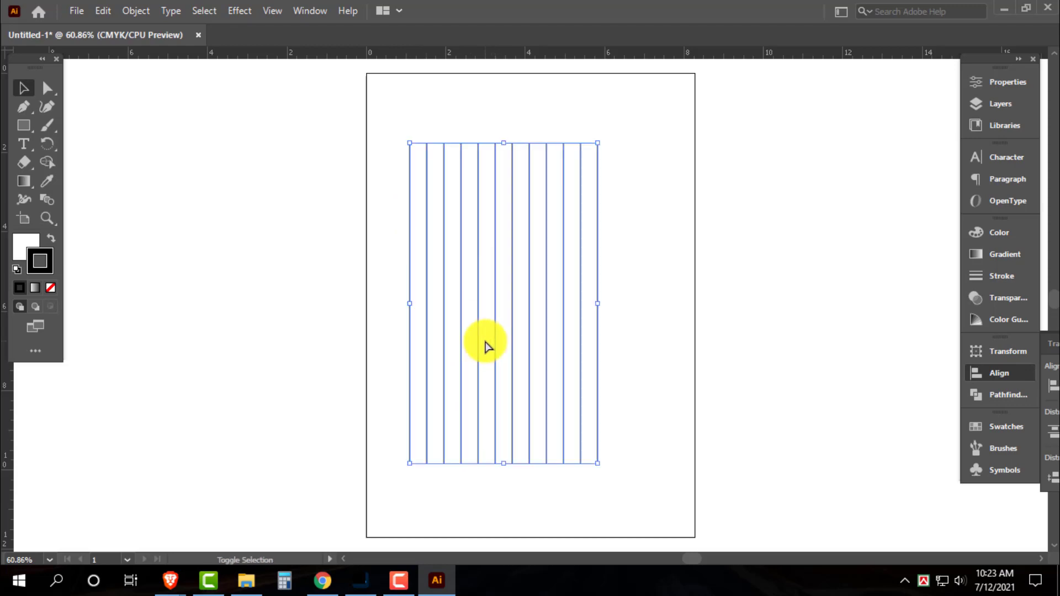
pyautogui.hotkey('shift', 'Right')
pyautogui.hotkey('shift', 'Right')
pyautogui.hotkey('shift', 'Right')
pyautogui.hotkey('shift', 'Right')
pyautogui.hotkey('shift', 'Right')
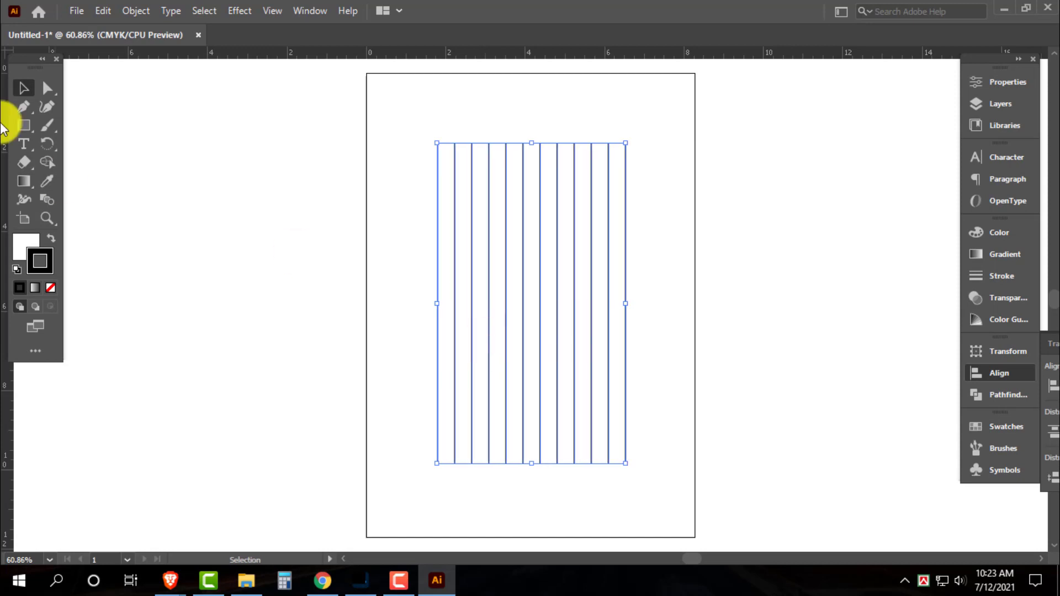
# Add a '12 Line' label centred beneath the lines, then select all twelve lines.
pyautogui.click(23, 143)
pyautogui.click(511, 515)
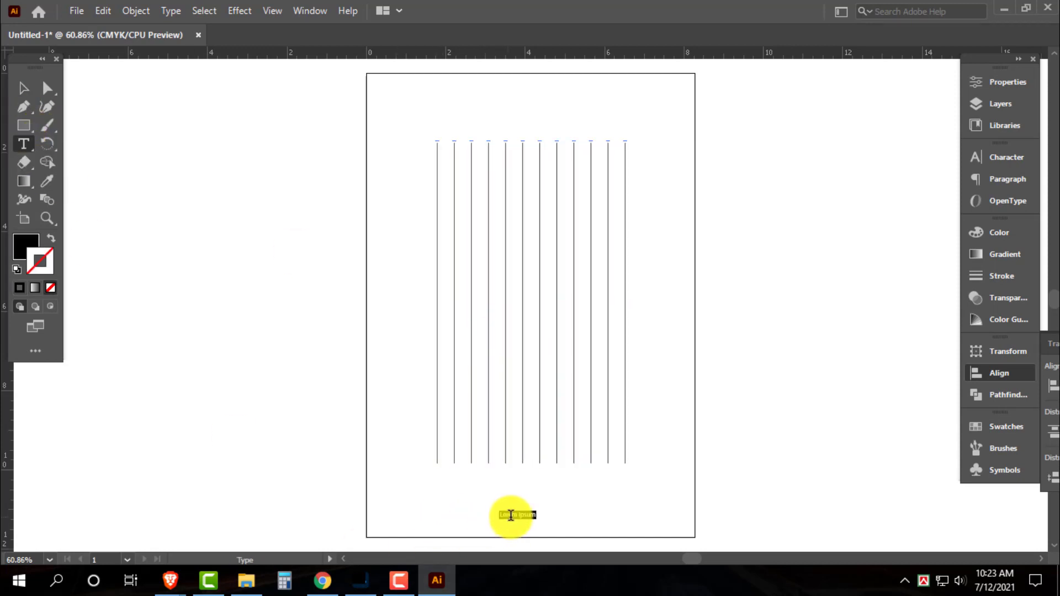
pyautogui.press('Escape')
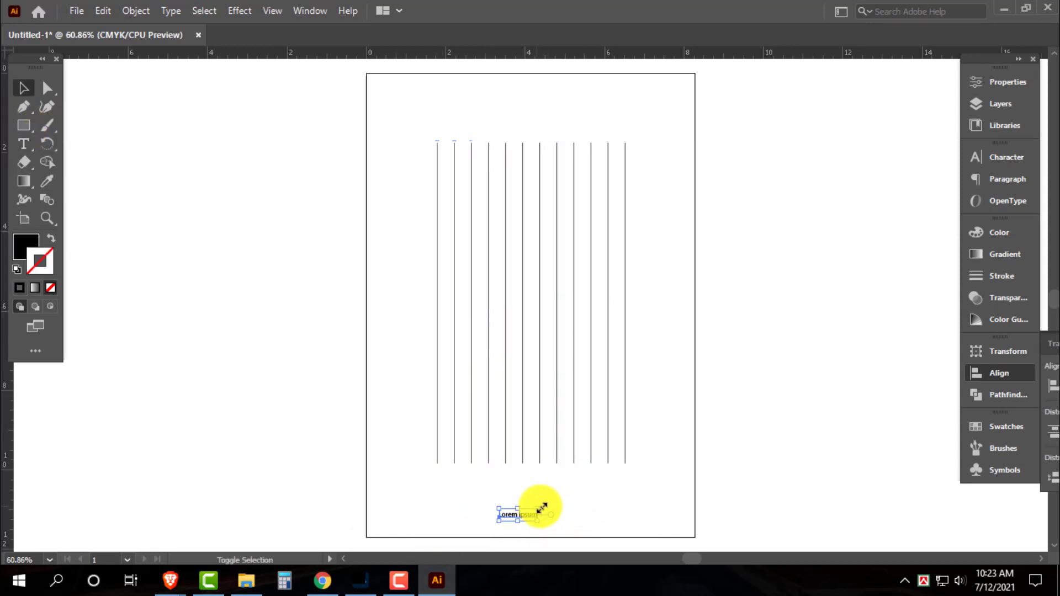
pyautogui.moveTo(541, 507); pyautogui.dragTo(545, 502)
pyautogui.tripleClick(541, 496)
pyautogui.write('12')
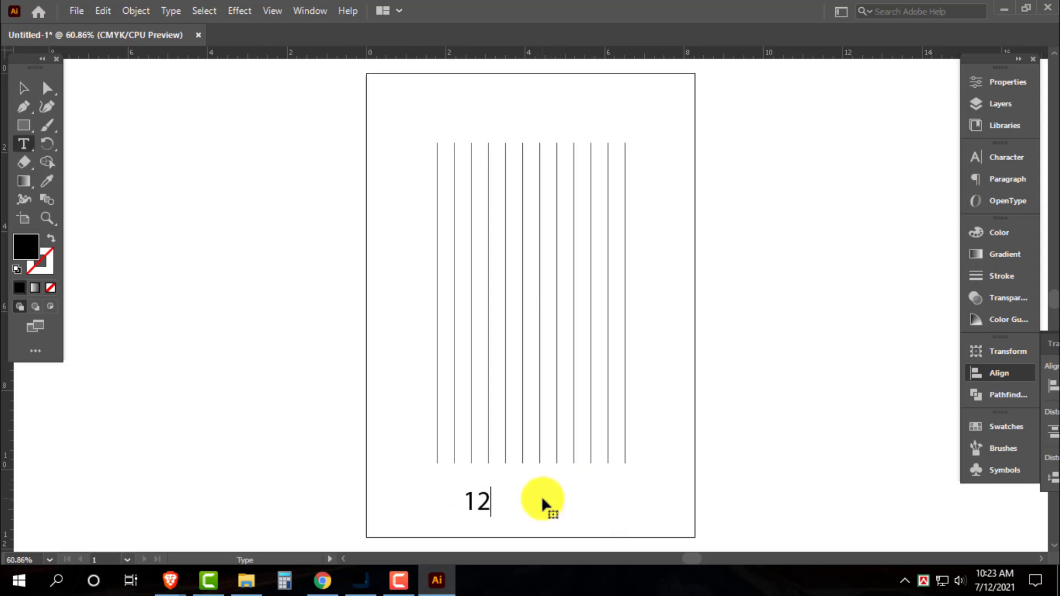
pyautogui.write(' Line')
pyautogui.press('Escape')
pyautogui.moveTo(526, 500); pyautogui.dragTo(555, 494)
pyautogui.moveTo(738, 223); pyautogui.dragTo(273, 272)
# Paste a copy of the twelve lines in place and rotate it -60°.
pyautogui.click(104, 11)
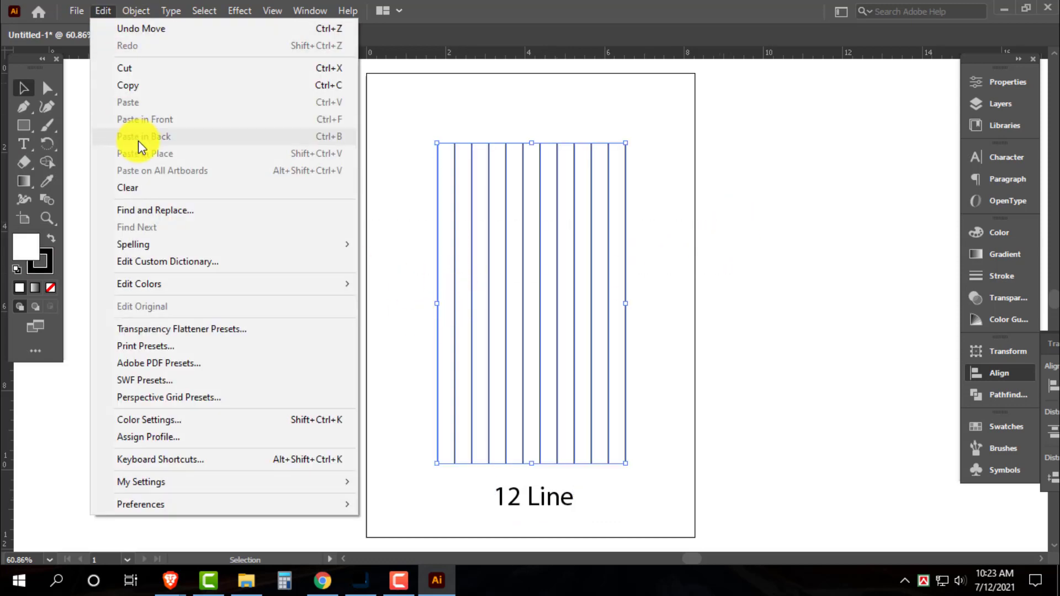
pyautogui.click(138, 85)
pyautogui.click(104, 10)
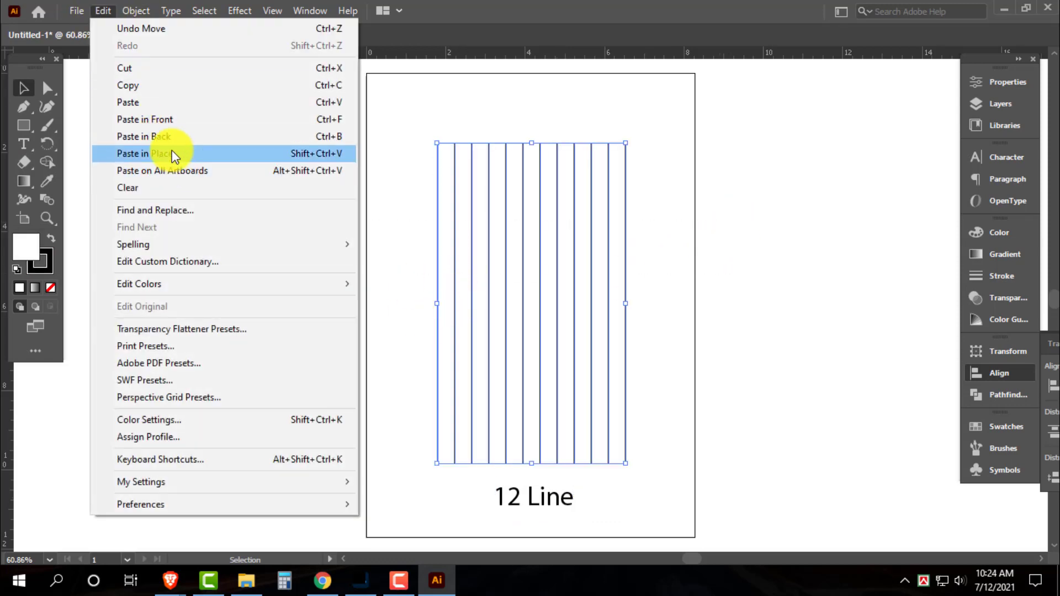
pyautogui.click(139, 154)
pyautogui.click(47, 143)
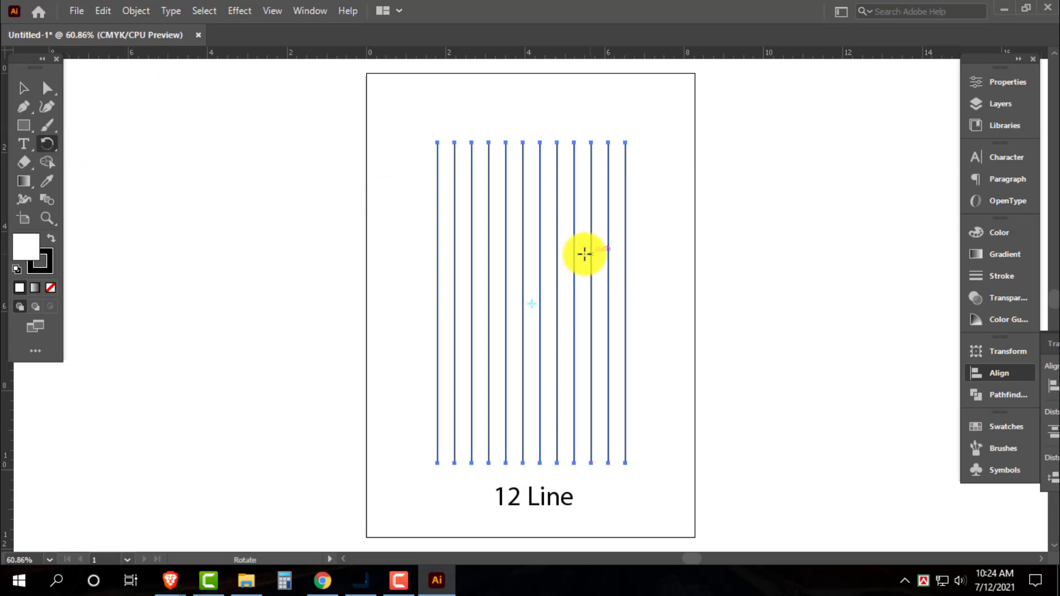
pyautogui.press('Return')
pyautogui.press('Return')
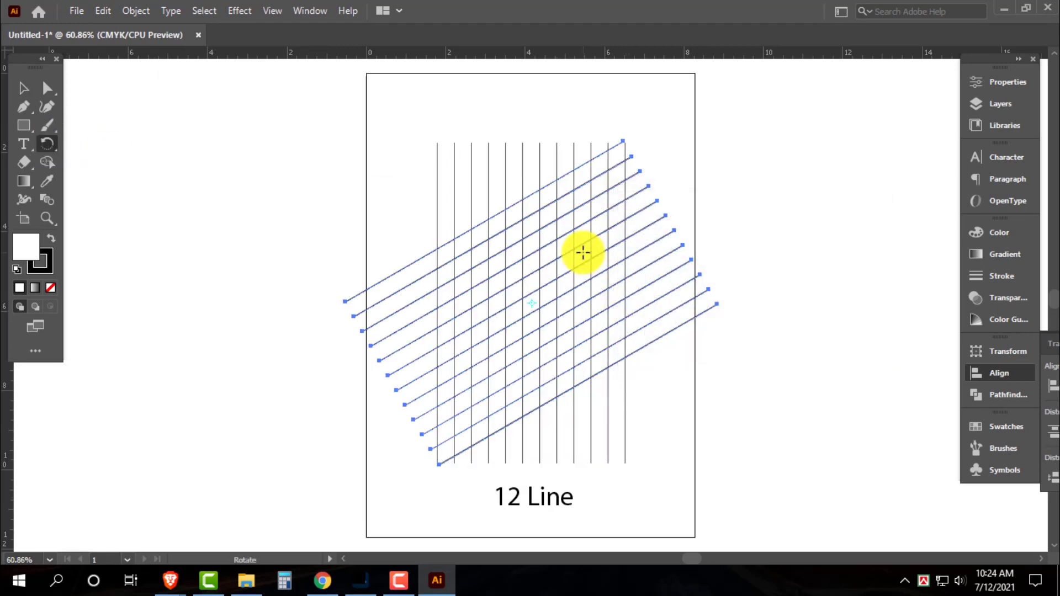
pyautogui.press('v')
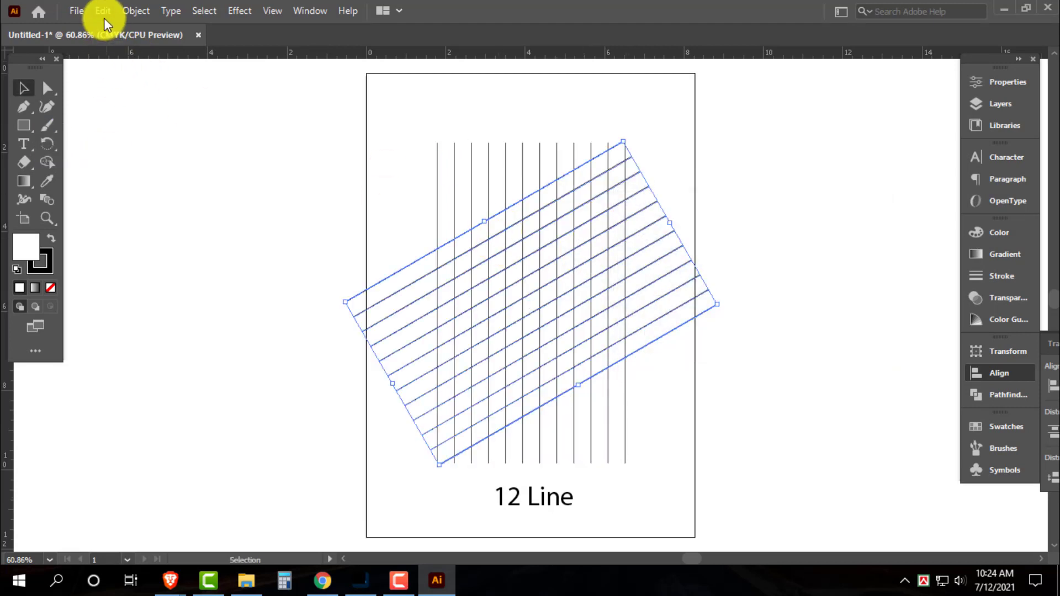
# Add a vertically reflected copy of the angled lines, then select the 12 Line label.
pyautogui.click(47, 144)
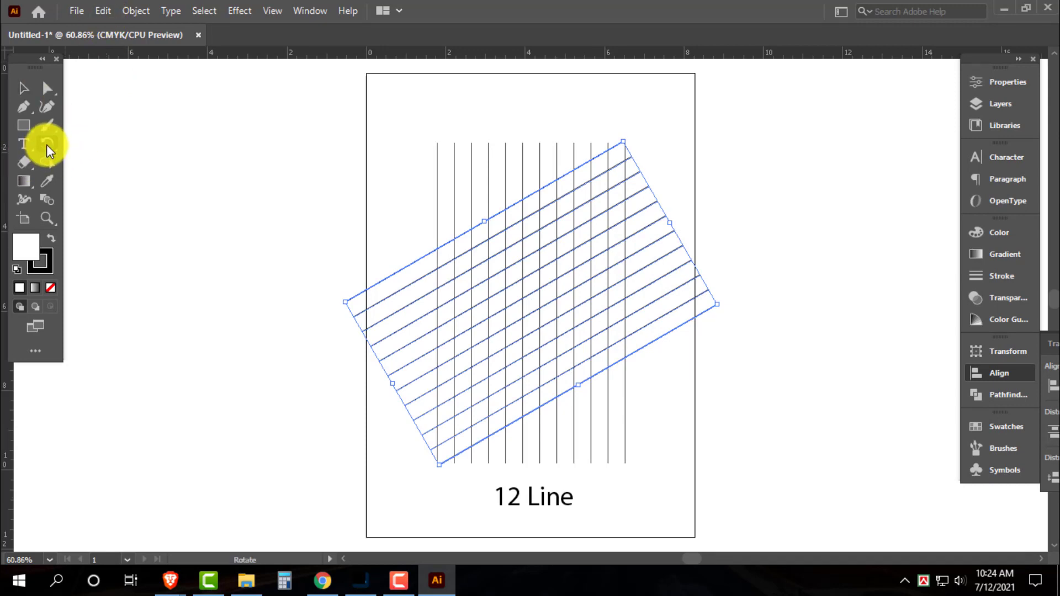
pyautogui.moveTo(46, 144); pyautogui.dragTo(83, 180)
pyautogui.press('Return')
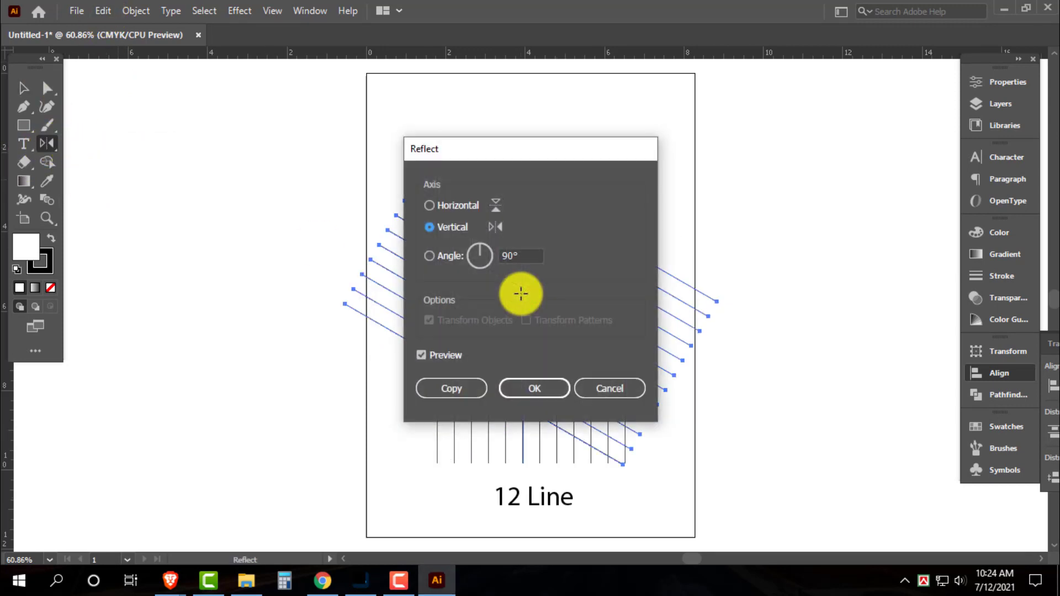
pyautogui.click(465, 390)
pyautogui.press('v')
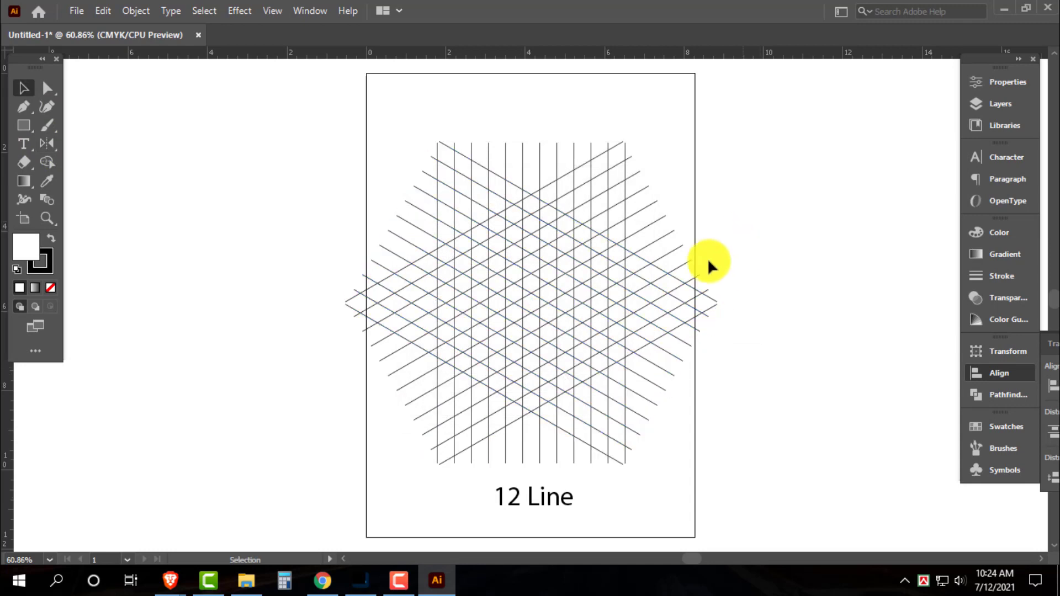
pyautogui.hotkey('ctrl', 'a')
pyautogui.click(761, 441)
pyautogui.click(554, 496)
# Delete the 12 Line label, zoom the grid to 100% and set the fill to black (K=100).
pyautogui.press('Delete')
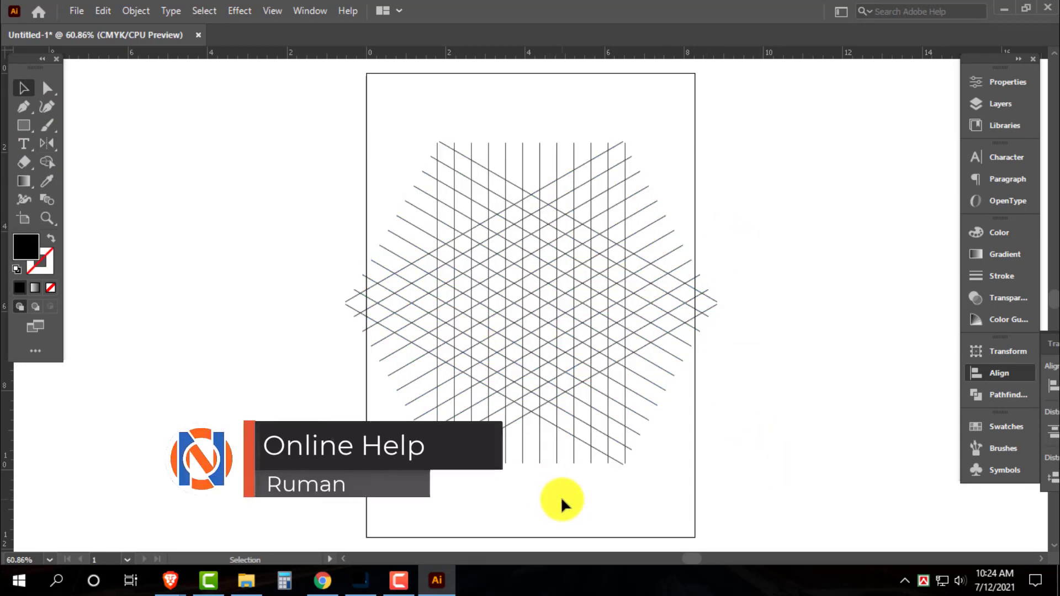
pyautogui.hotkey('ctrl', 'a')
pyautogui.hotkey('ctrl', '1')
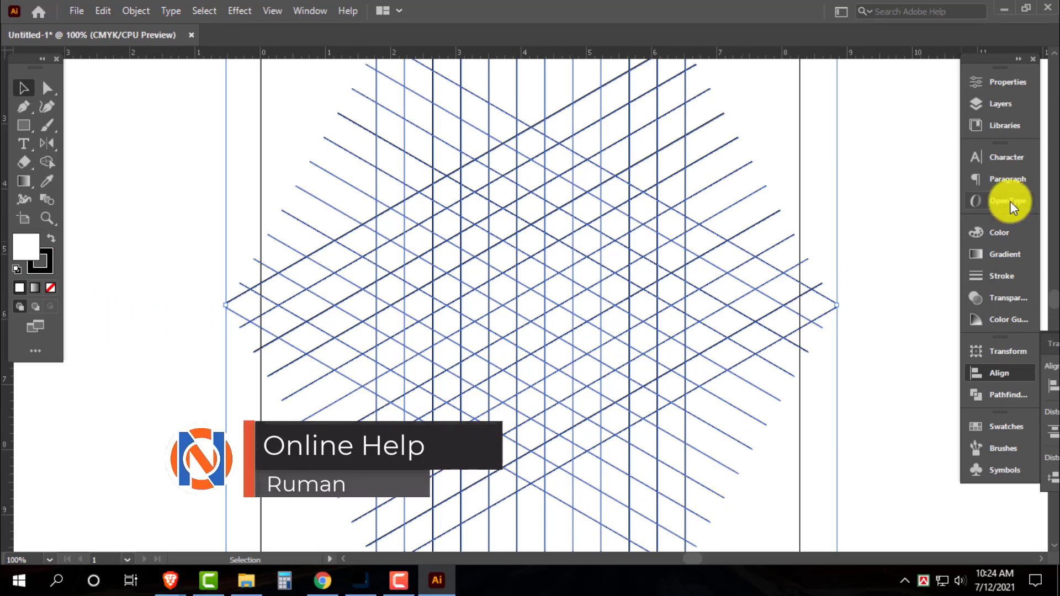
pyautogui.click(994, 233)
pyautogui.click(794, 330)
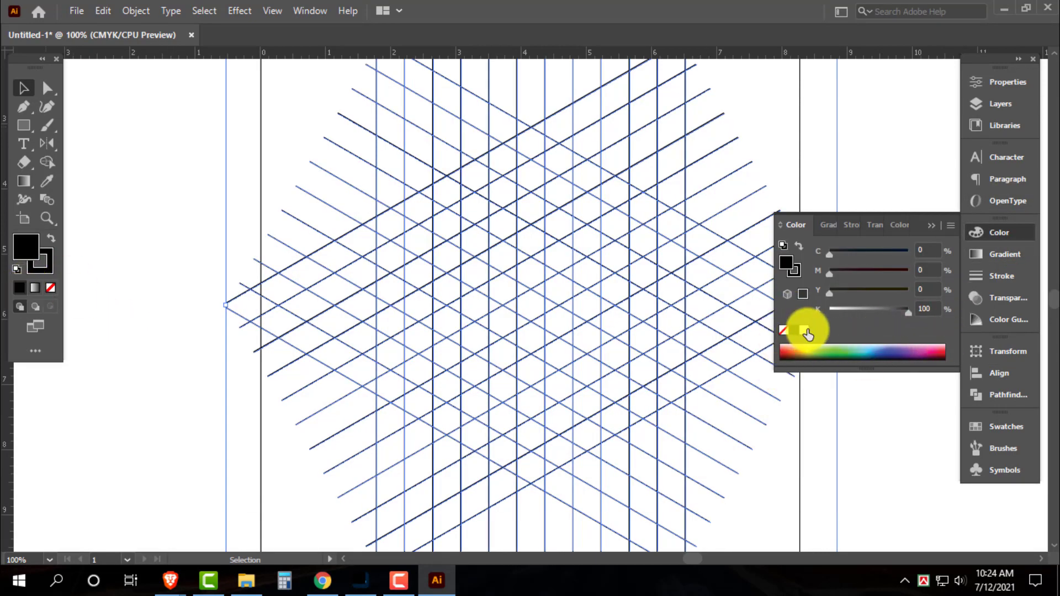
pyautogui.click(1001, 233)
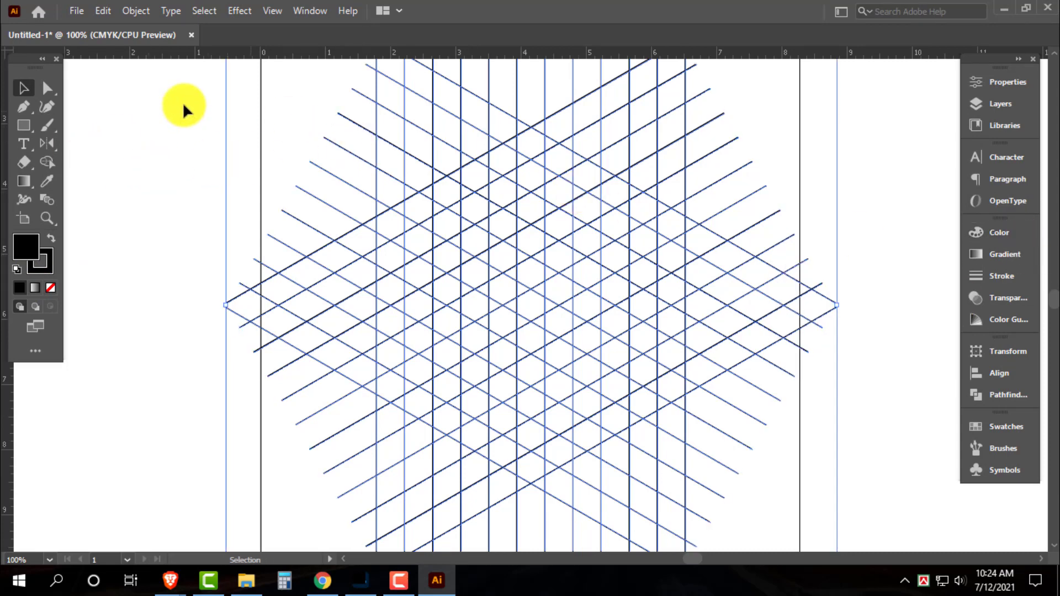
pyautogui.click(44, 163)
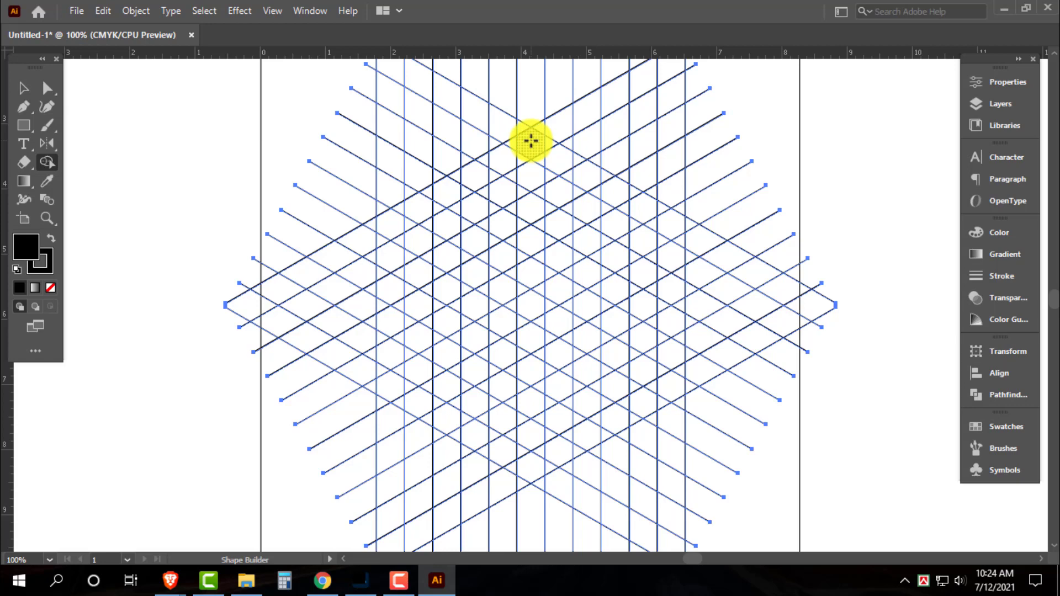
# Merge a short black bar near the top and a vertical black strip on the grid's left.
pyautogui.moveTo(531, 142); pyautogui.dragTo(495, 155)
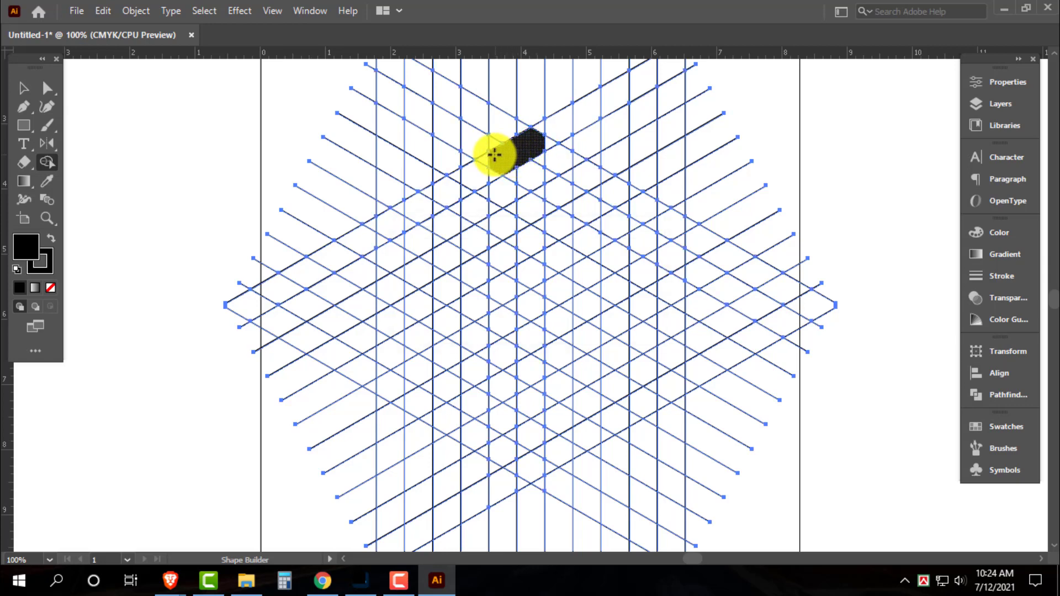
pyautogui.moveTo(494, 155); pyautogui.dragTo(500, 165)
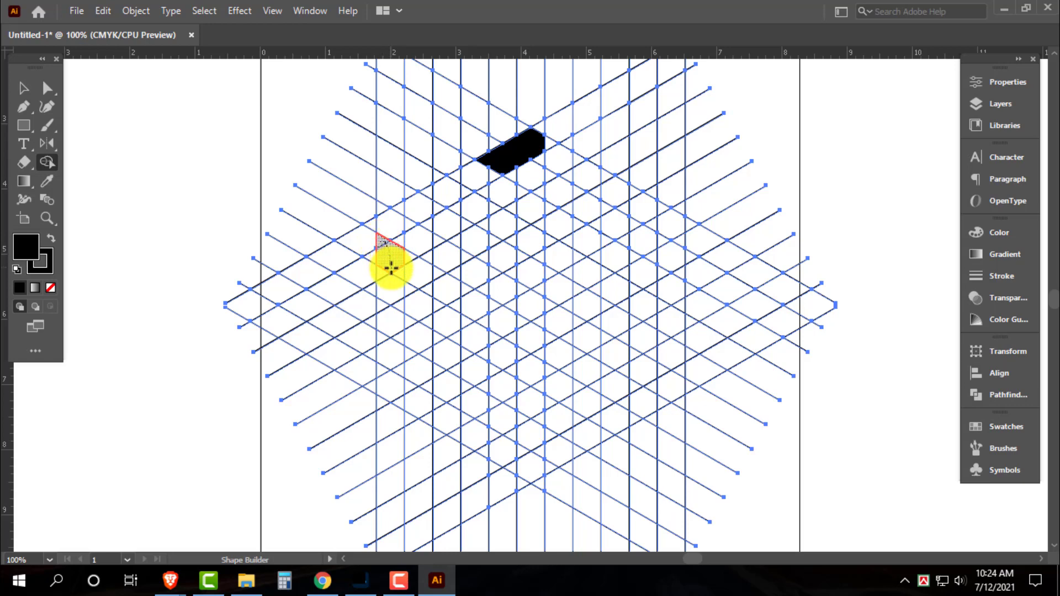
pyautogui.moveTo(391, 268); pyautogui.dragTo(385, 302)
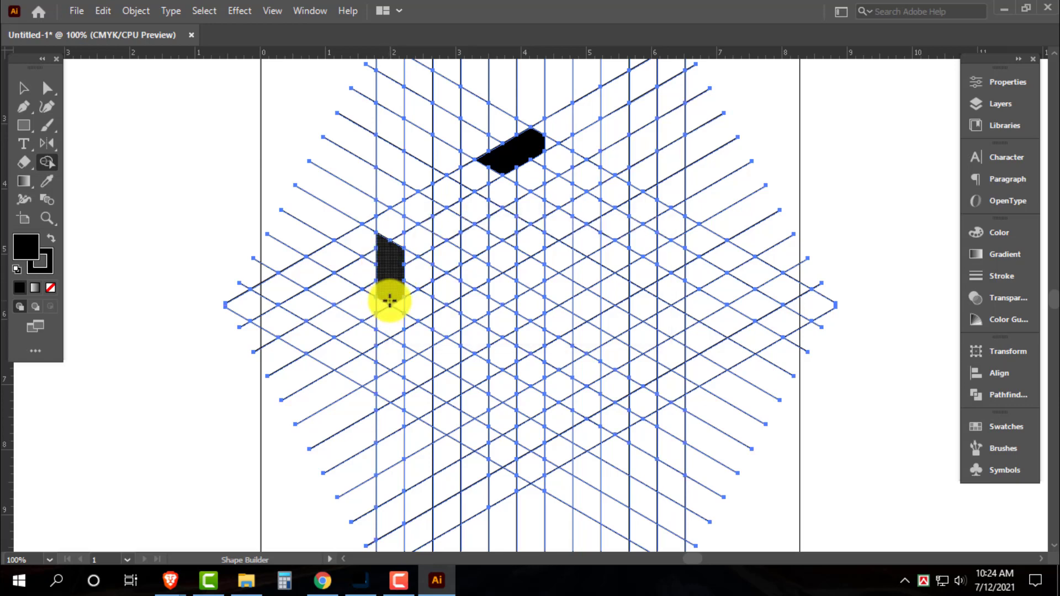
pyautogui.moveTo(390, 297); pyautogui.dragTo(400, 334)
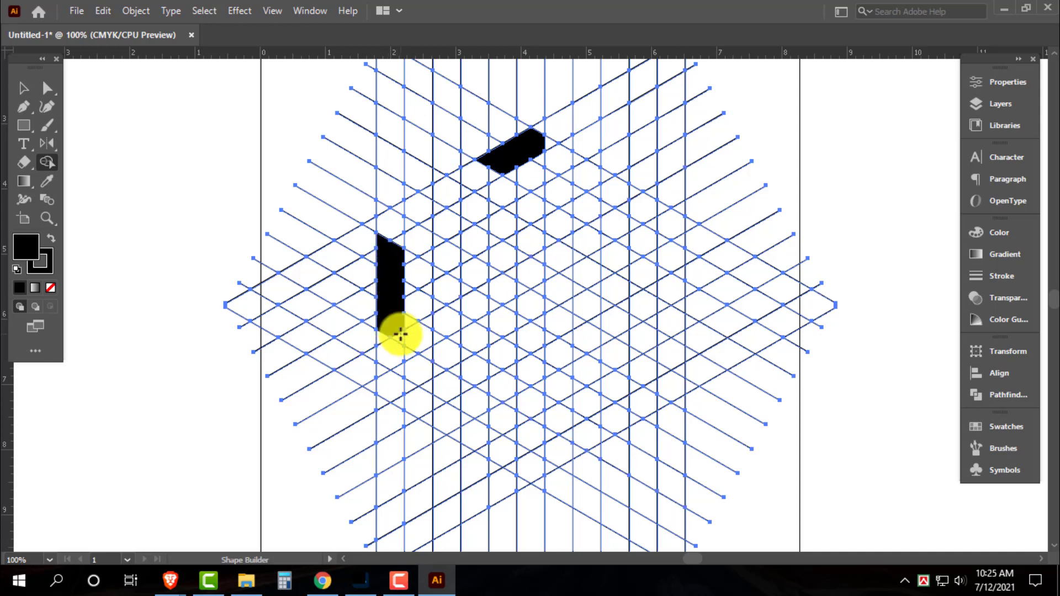
pyautogui.moveTo(393, 253); pyautogui.dragTo(432, 282)
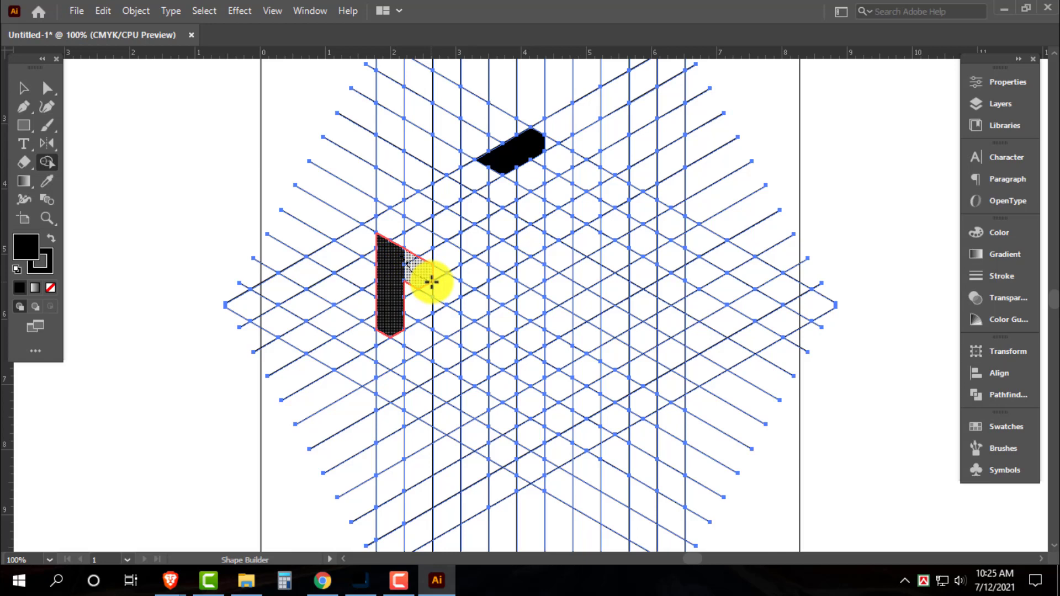
pyautogui.moveTo(432, 282); pyautogui.dragTo(437, 289)
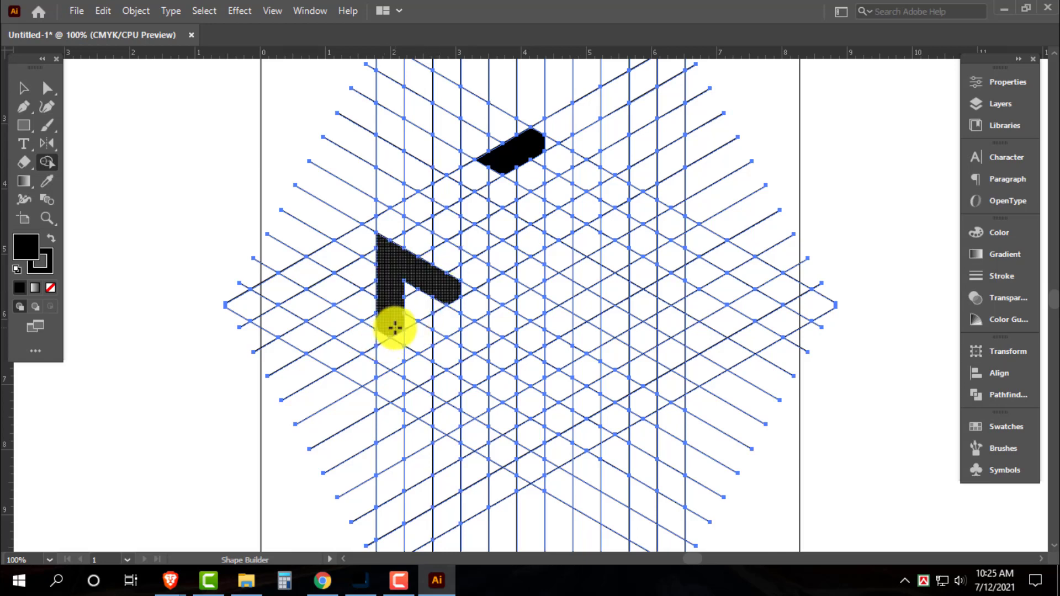
# Extend the strip with a down-right diagonal arm, a vertical segment and a bottom return bar.
pyautogui.moveTo(395, 328); pyautogui.dragTo(450, 360)
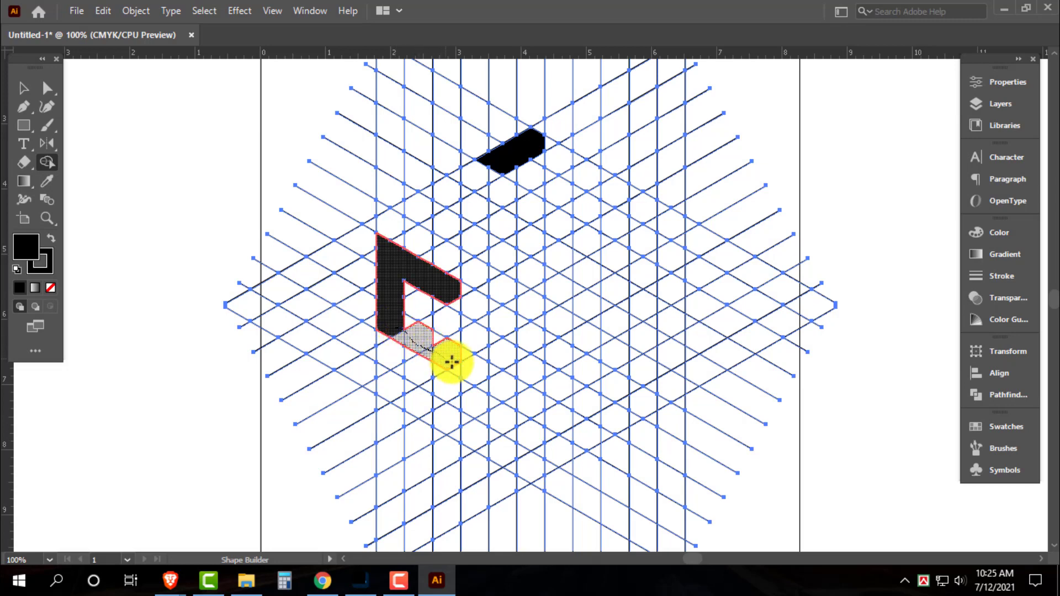
pyautogui.moveTo(402, 323)
pyautogui.mouseDown()
pyautogui.moveTo(466, 360)
pyautogui.moveTo(472, 375)
pyautogui.mouseUp()
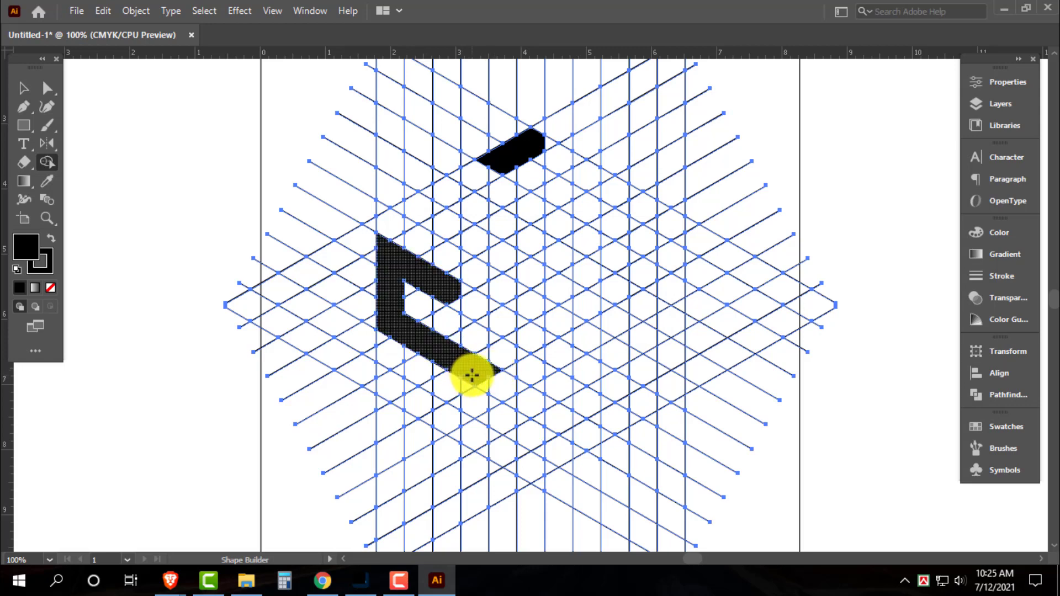
pyautogui.moveTo(472, 376); pyautogui.dragTo(508, 394)
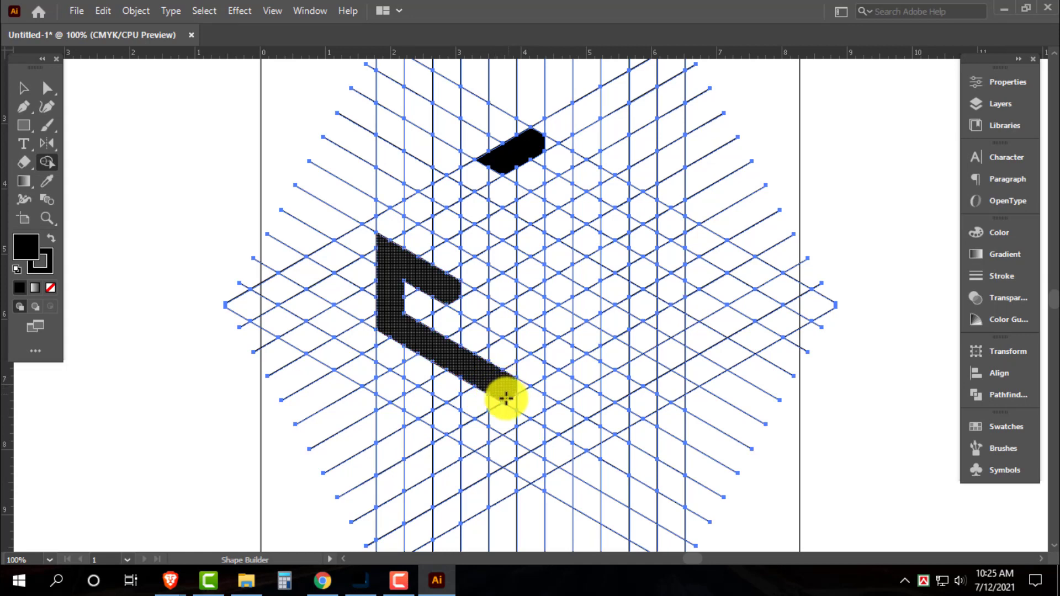
pyautogui.moveTo(506, 399); pyautogui.dragTo(507, 461)
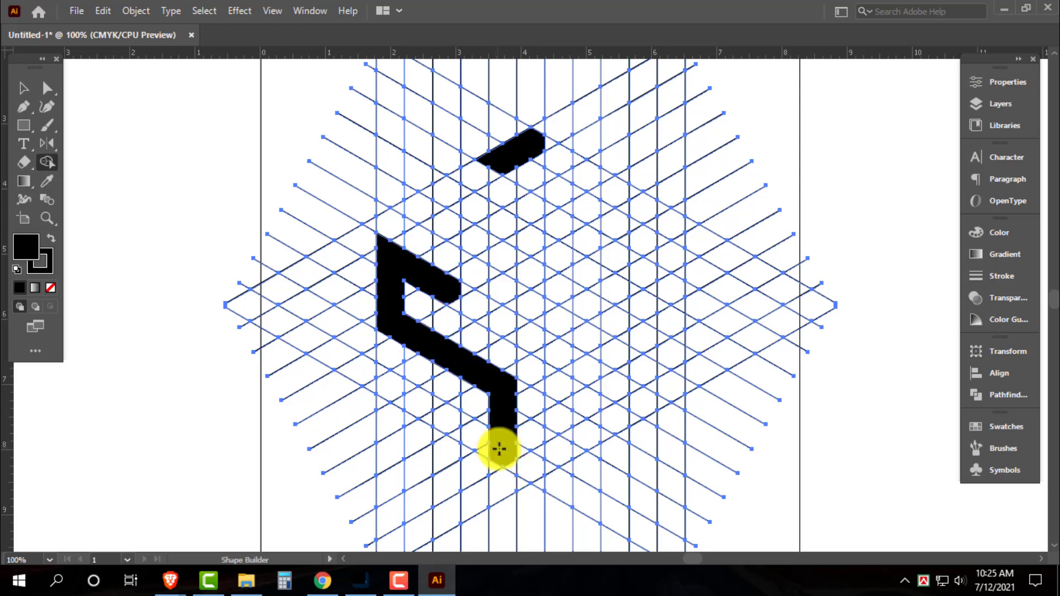
pyautogui.moveTo(494, 453)
pyautogui.mouseDown()
pyautogui.moveTo(504, 449)
pyautogui.moveTo(471, 445)
pyautogui.mouseUp()
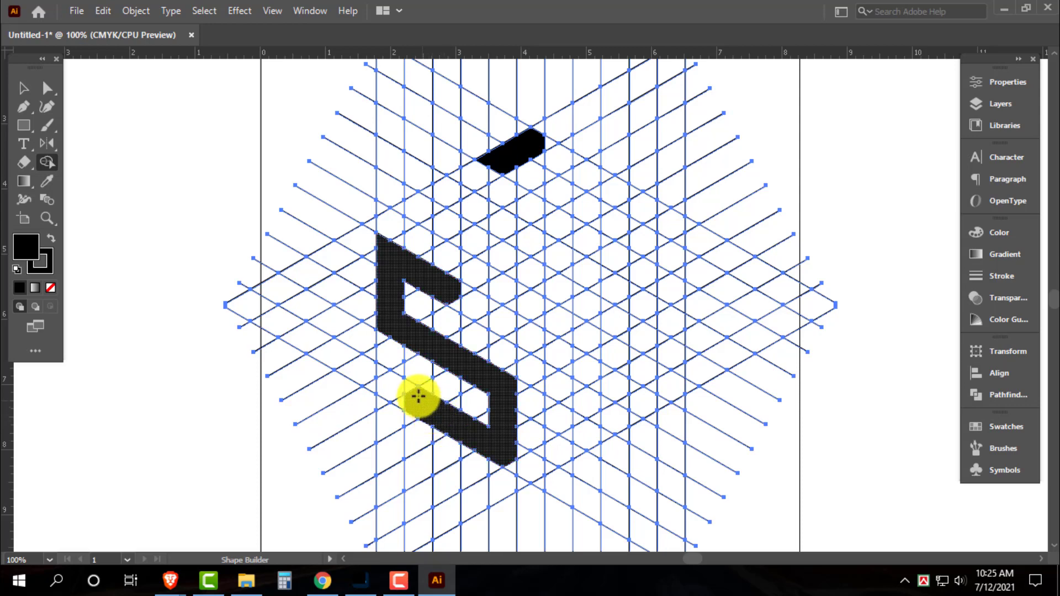
pyautogui.moveTo(445, 424); pyautogui.dragTo(411, 389)
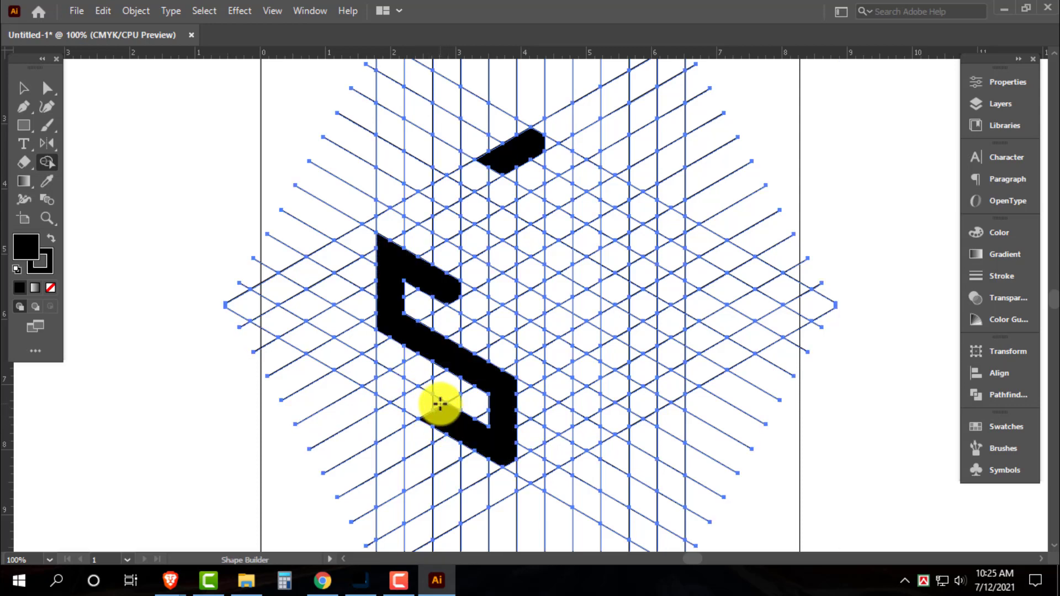
pyautogui.moveTo(440, 409); pyautogui.dragTo(457, 433)
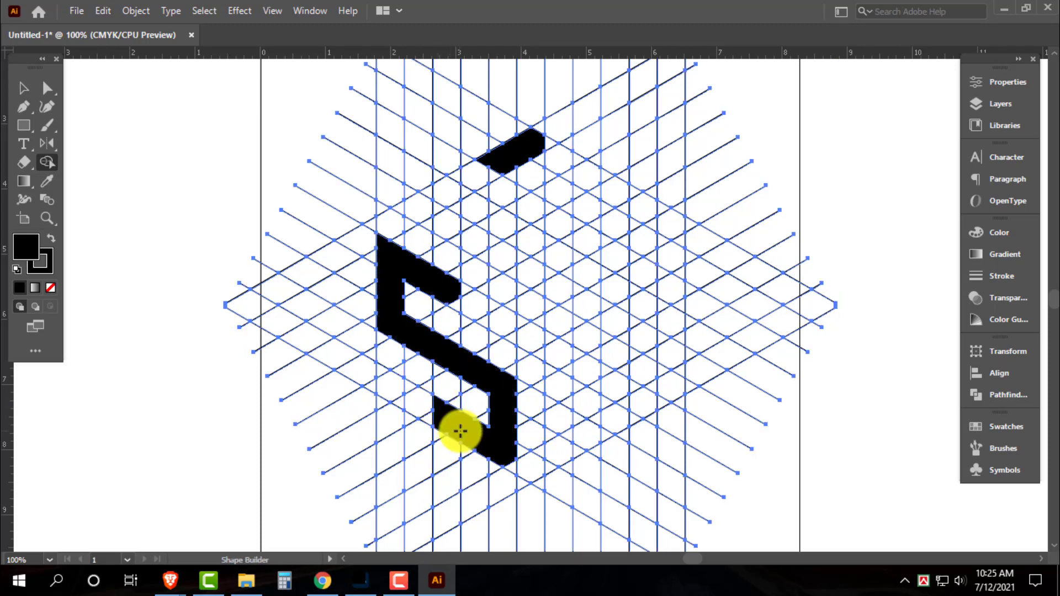
# Remove the extra region beside the lower bar and fill the small gap cells in the S.
pyautogui.keyDown('alt'); pyautogui.click(437, 416); pyautogui.keyUp('alt')
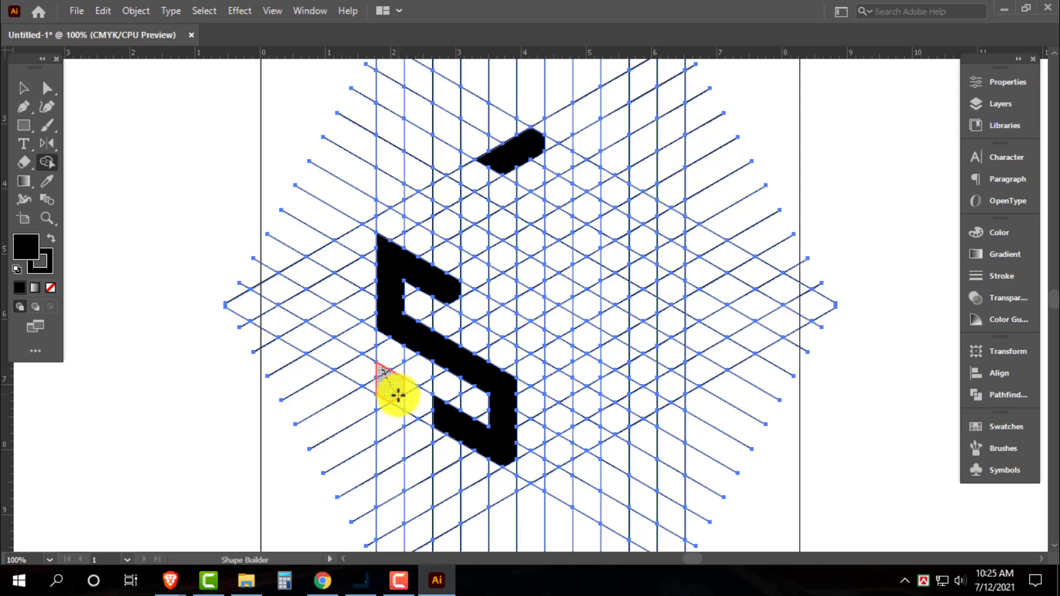
pyautogui.click(401, 399)
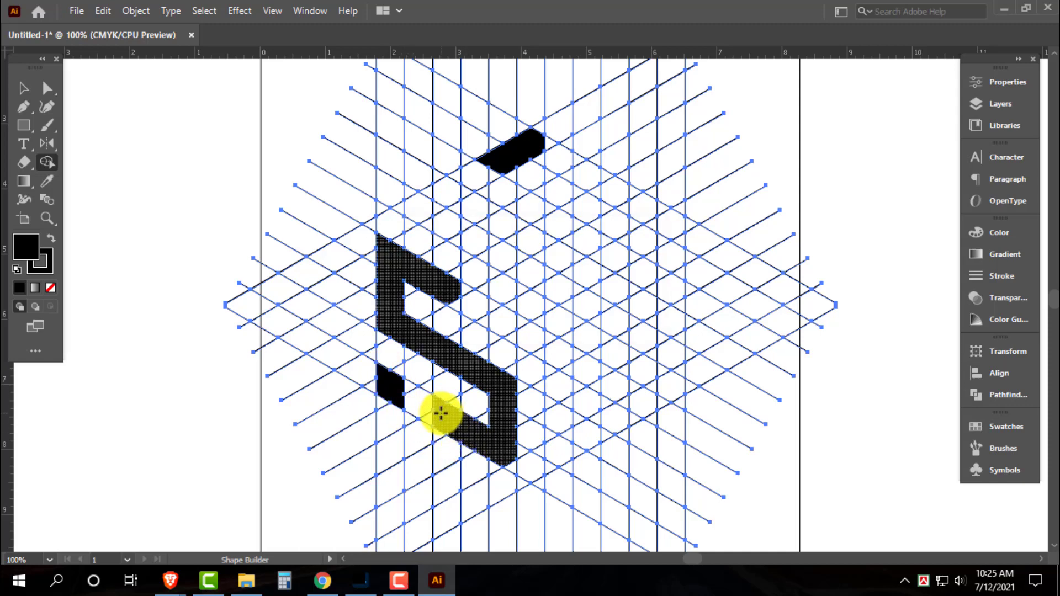
pyautogui.click(442, 414)
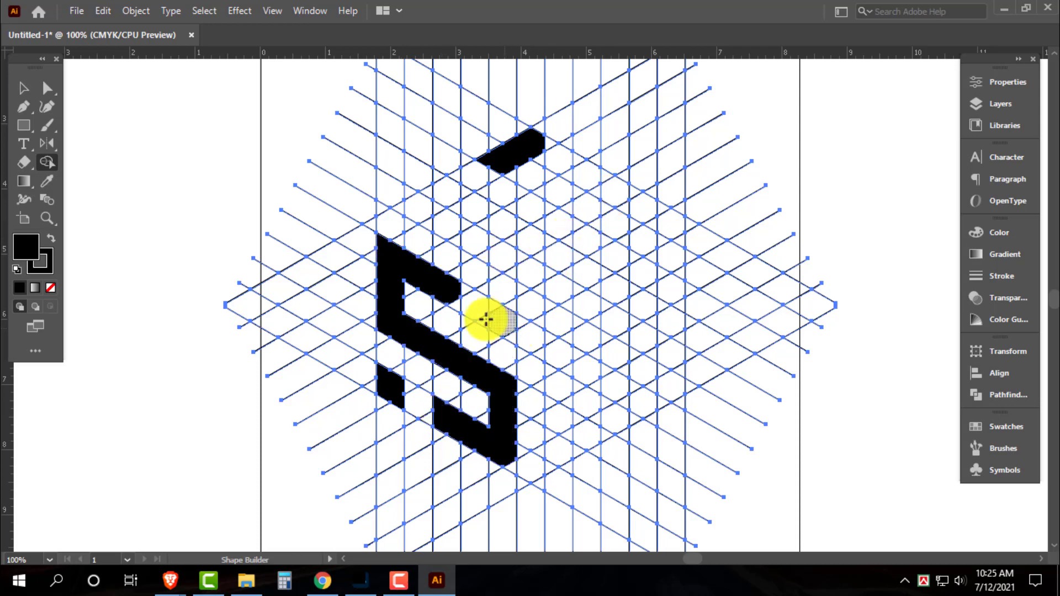
pyautogui.click(451, 298)
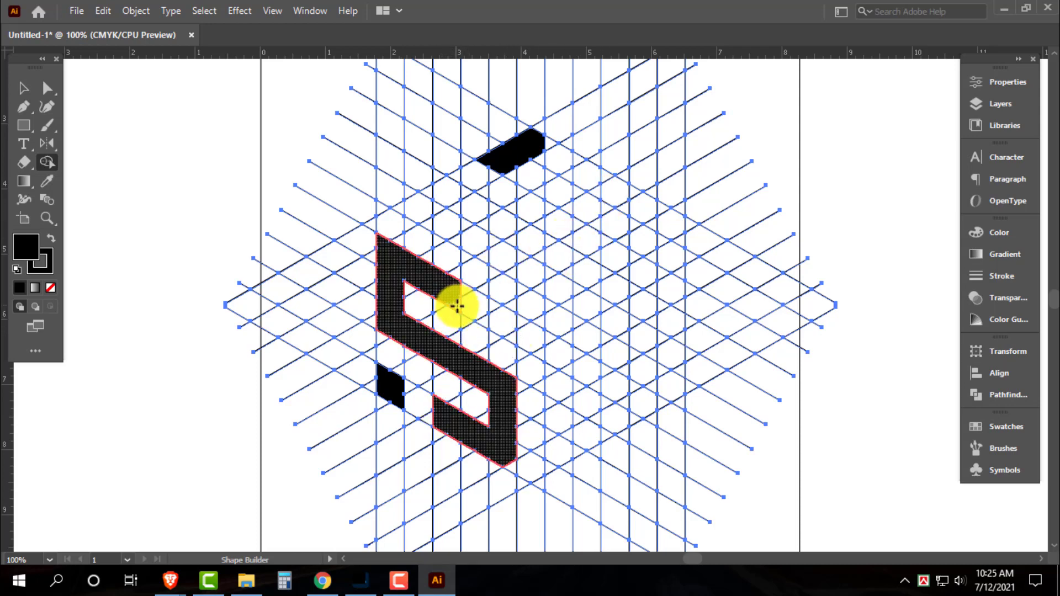
pyautogui.click(447, 298)
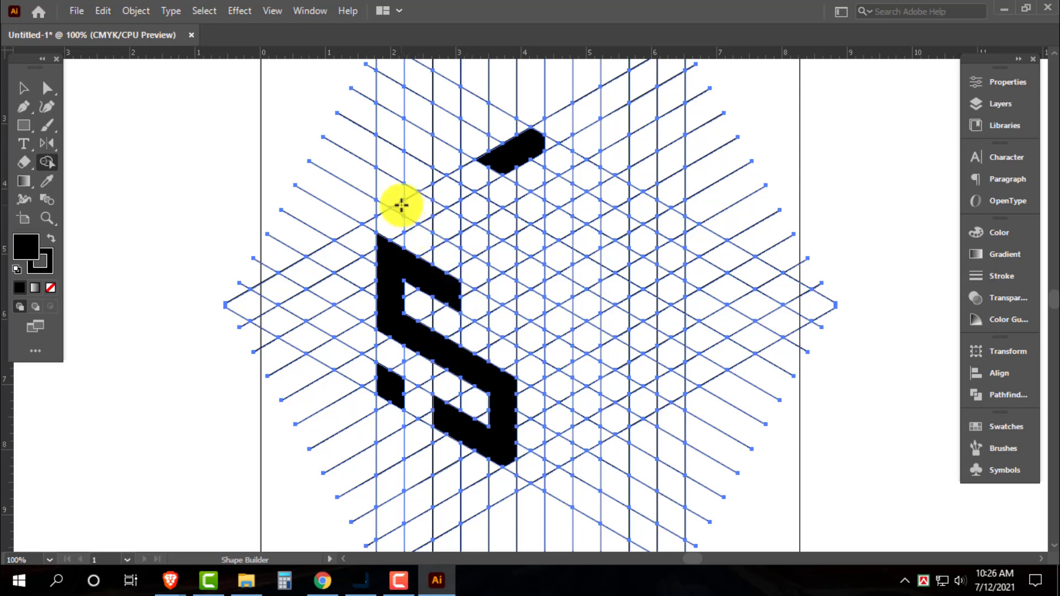
# Merge a diagonal bar above the S and lengthen the top bar one cell right, removing a stray cell.
pyautogui.moveTo(408, 208)
pyautogui.mouseDown()
pyautogui.moveTo(461, 241)
pyautogui.moveTo(489, 239)
pyautogui.mouseUp()
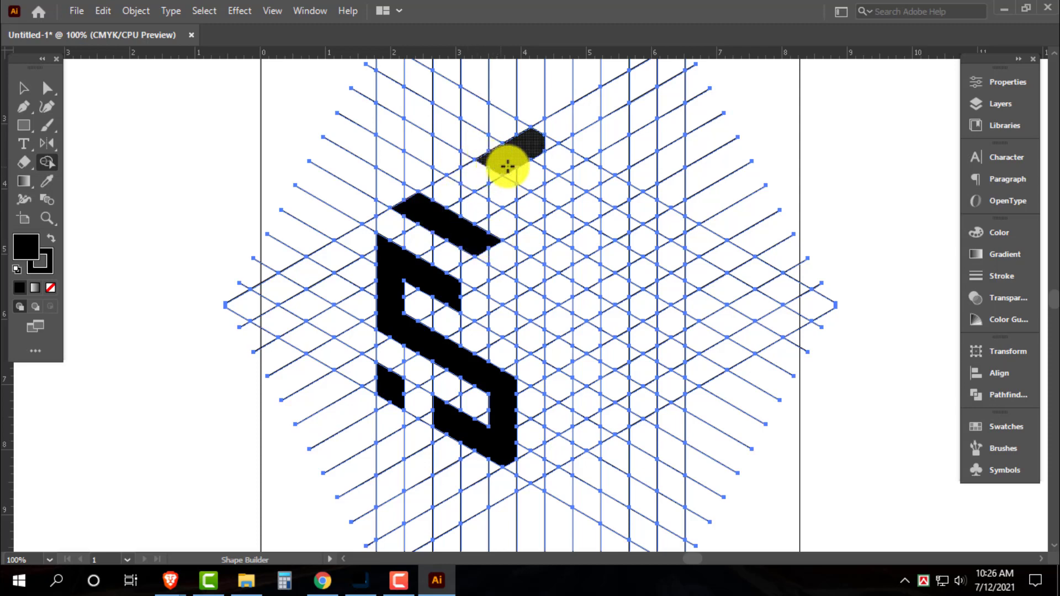
pyautogui.moveTo(502, 161)
pyautogui.mouseDown()
pyautogui.moveTo(476, 176)
pyautogui.moveTo(484, 183)
pyautogui.mouseUp()
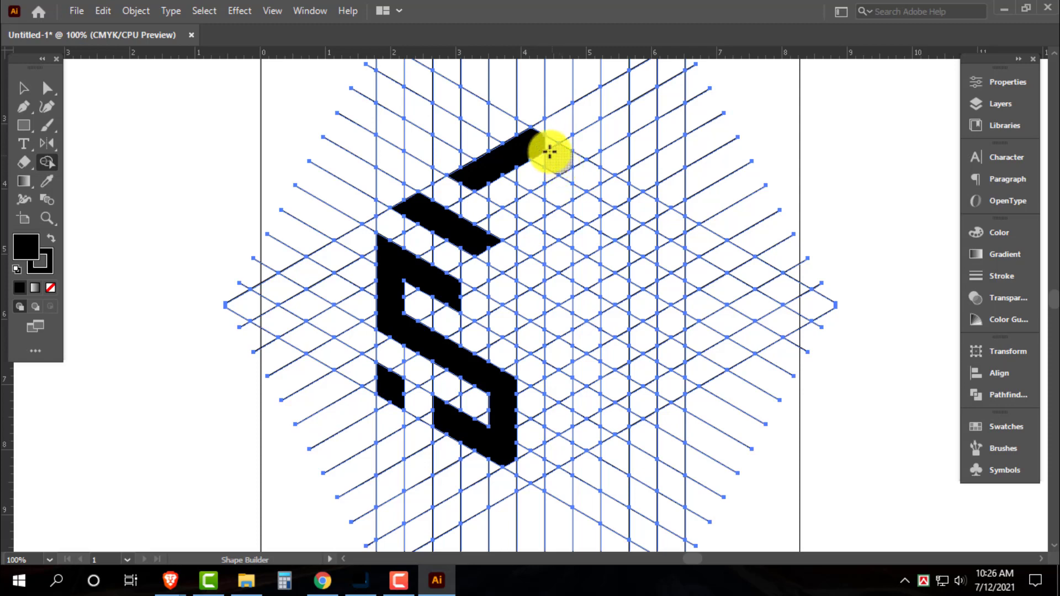
pyautogui.moveTo(549, 154); pyautogui.dragTo(563, 163)
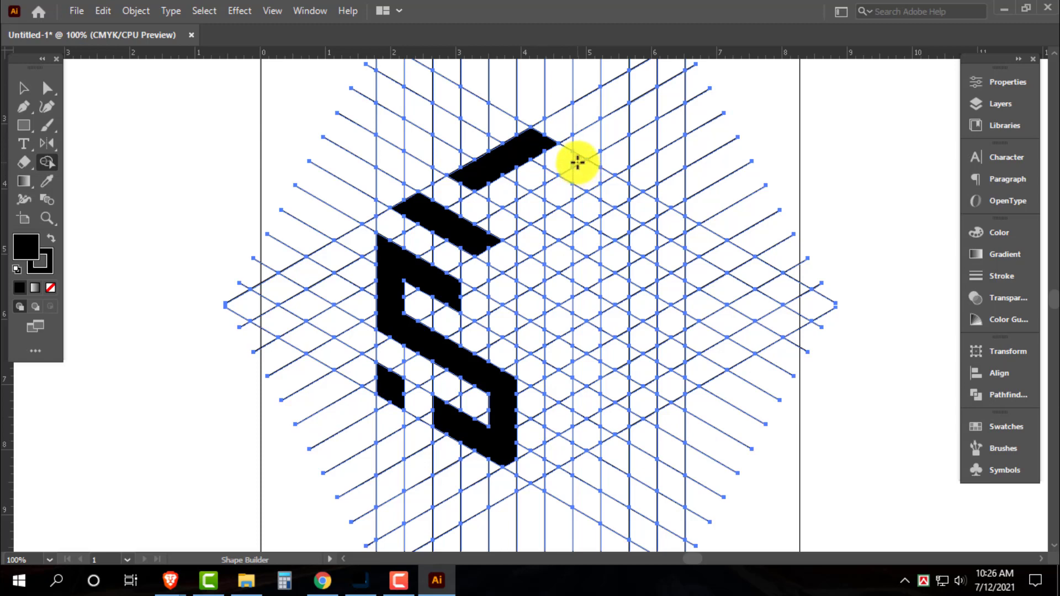
pyautogui.click(603, 187)
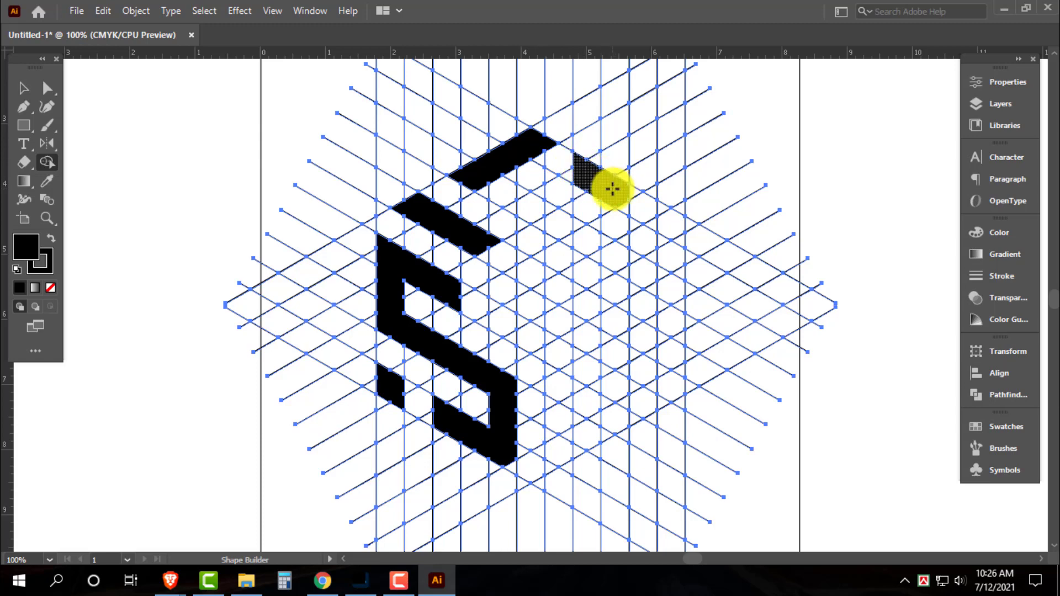
pyautogui.keyDown('alt'); pyautogui.click(591, 178); pyautogui.keyUp('alt')
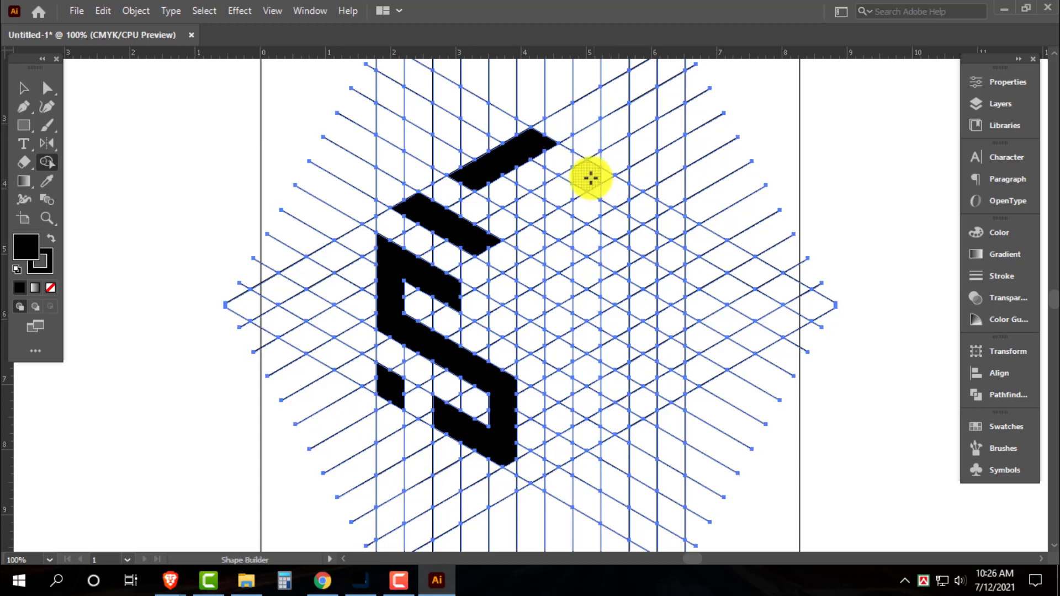
# Merge a new solid diagonal bar across the grid's upper right.
pyautogui.moveTo(569, 173); pyautogui.dragTo(612, 188)
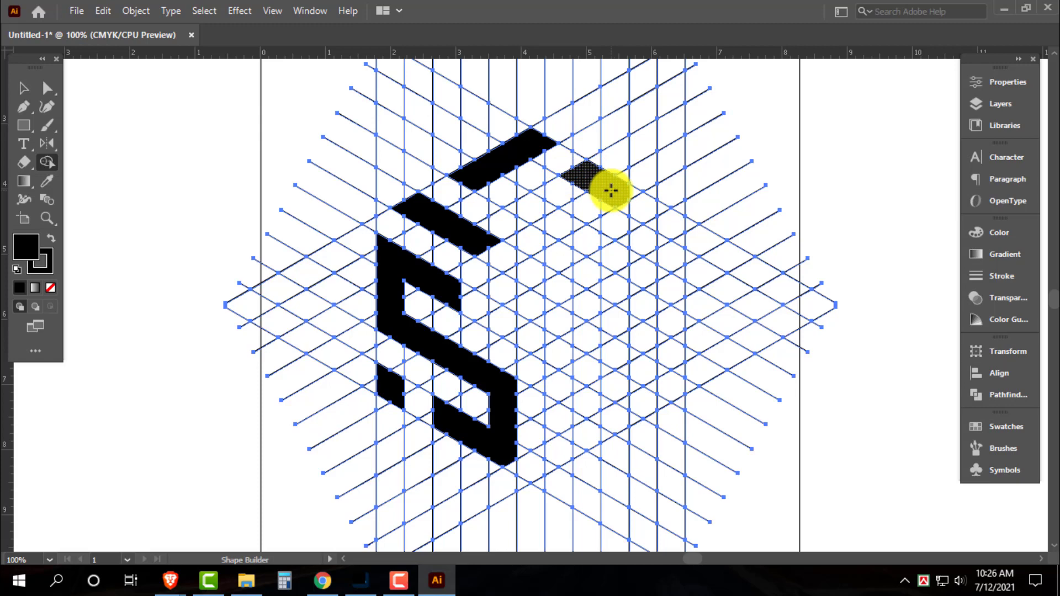
pyautogui.moveTo(611, 191); pyautogui.dragTo(635, 213)
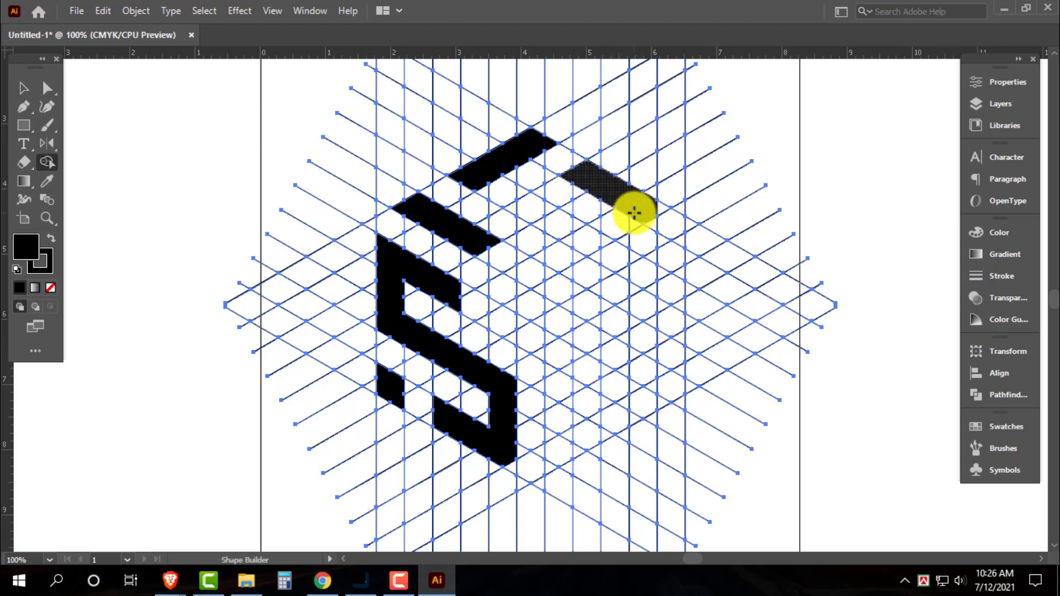
pyautogui.moveTo(636, 213); pyautogui.dragTo(656, 211)
pyautogui.moveTo(651, 214)
pyautogui.mouseDown()
pyautogui.moveTo(666, 221)
pyautogui.moveTo(665, 268)
pyautogui.mouseUp()
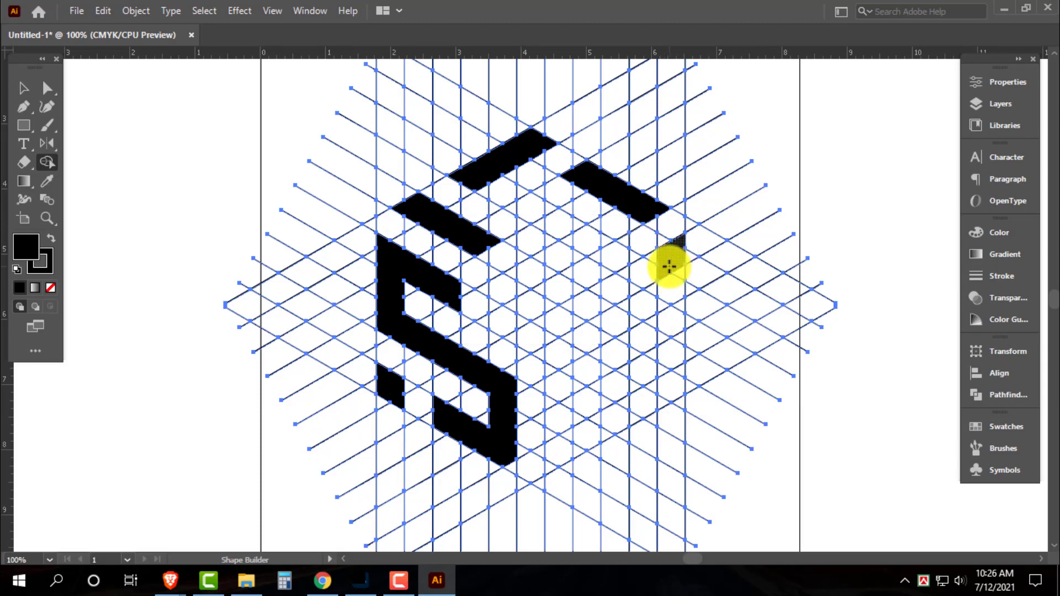
# Merge a vertical black bar down the right side, then remove its unwanted diagonal lower section.
pyautogui.click(669, 268)
pyautogui.moveTo(681, 303); pyautogui.dragTo(673, 334)
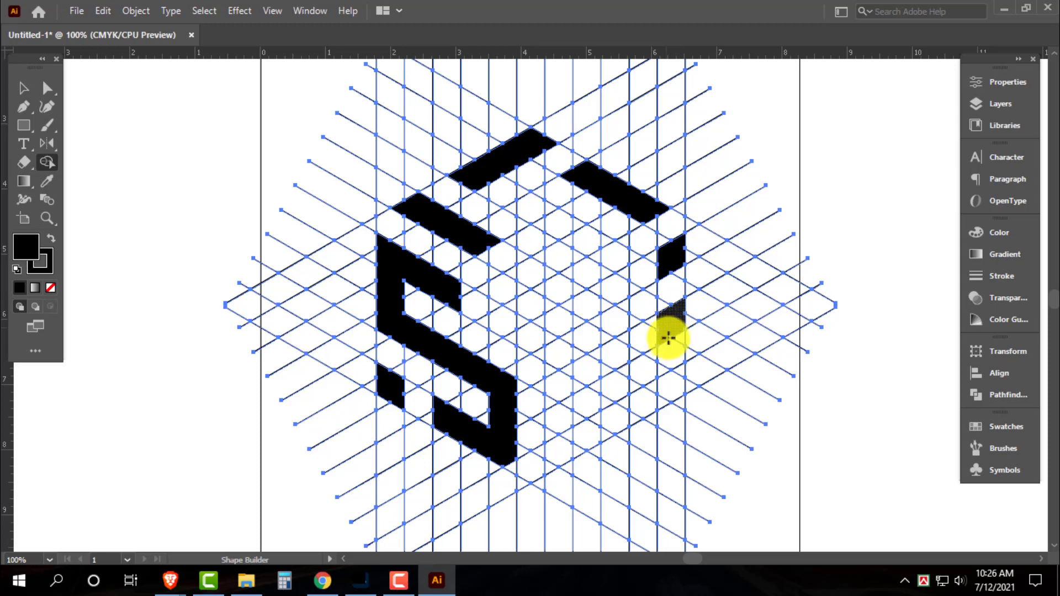
pyautogui.moveTo(673, 334); pyautogui.dragTo(676, 365)
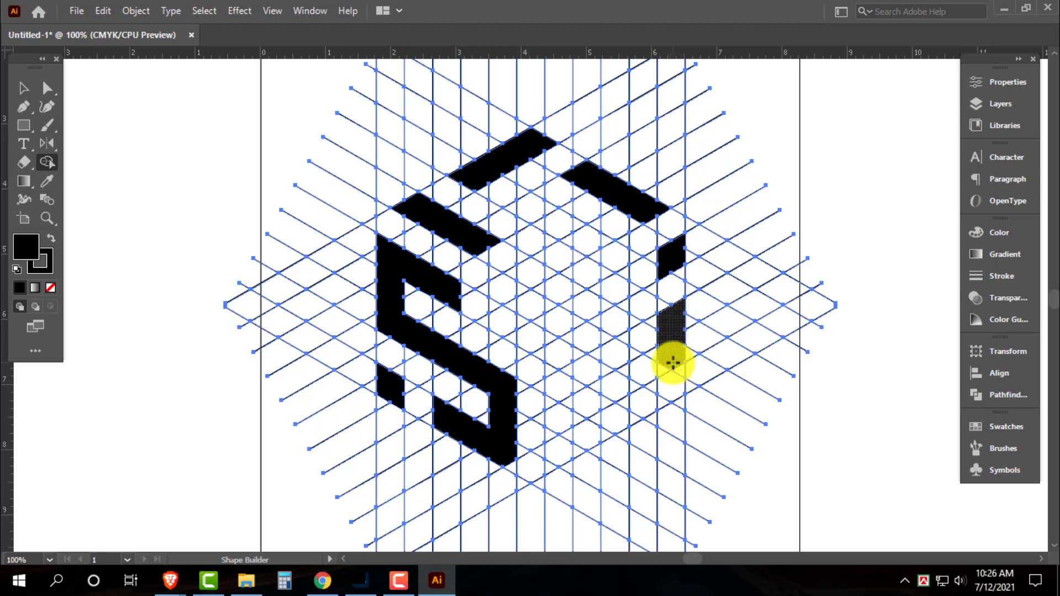
pyautogui.moveTo(674, 363); pyautogui.dragTo(674, 366)
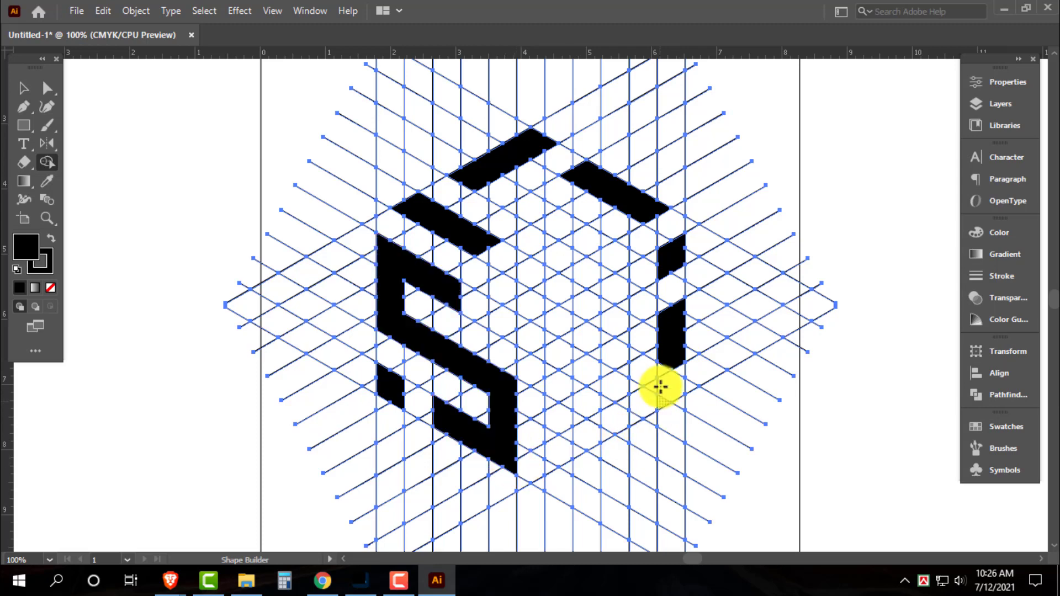
pyautogui.moveTo(673, 368)
pyautogui.mouseDown()
pyautogui.moveTo(665, 385)
pyautogui.moveTo(584, 440)
pyautogui.mouseUp()
pyautogui.moveTo(662, 385); pyautogui.dragTo(561, 446)
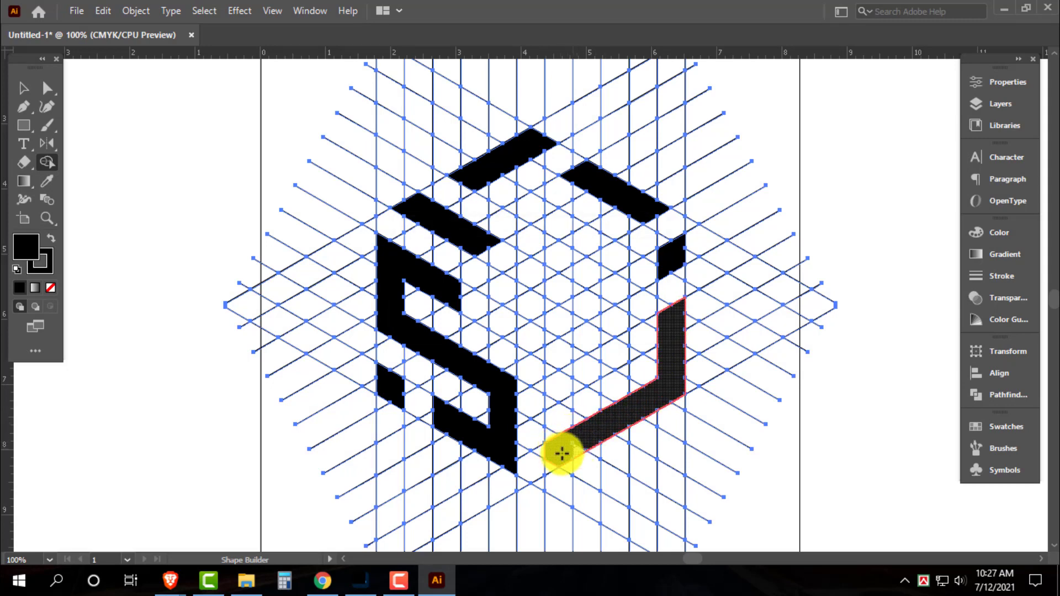
pyautogui.moveTo(561, 445); pyautogui.dragTo(548, 464)
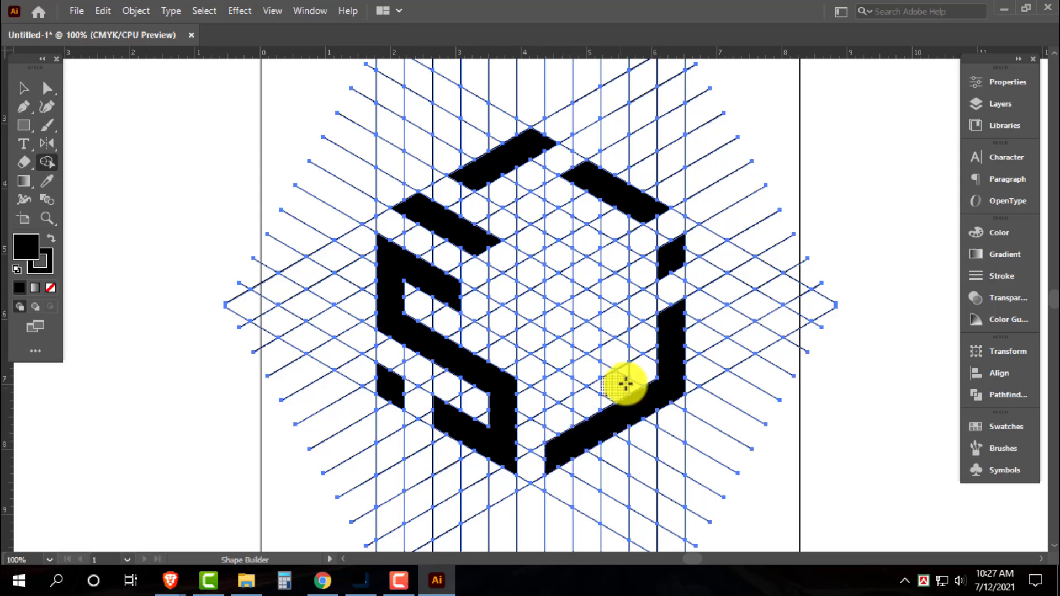
pyautogui.keyDown('alt'); pyautogui.click(665, 420); pyautogui.keyUp('alt')
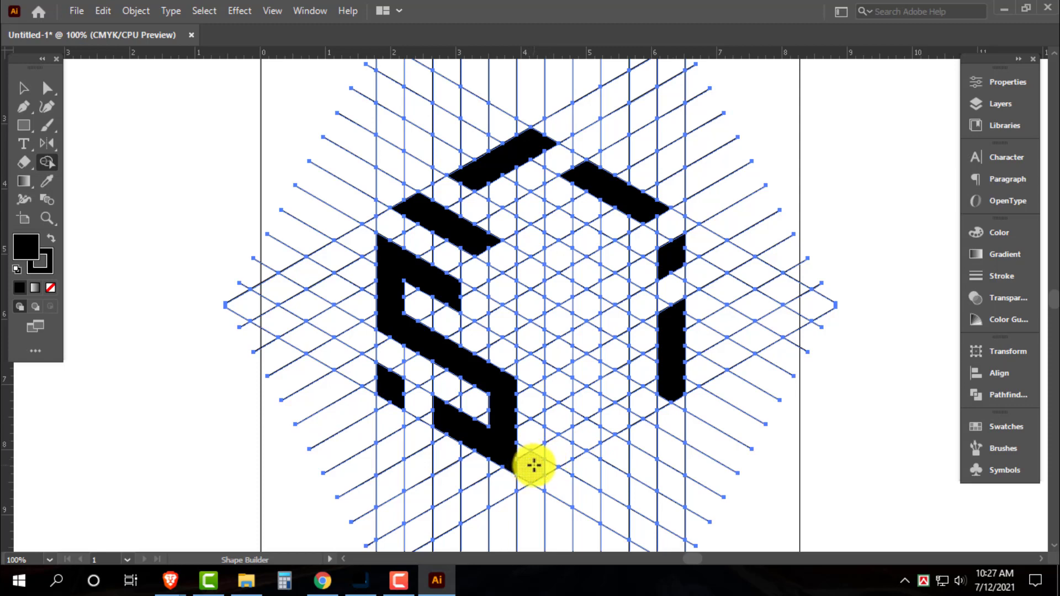
# Fill the rhombus below the S, then merge a column and diagonal arm into a Z on the right face.
pyautogui.click(564, 445)
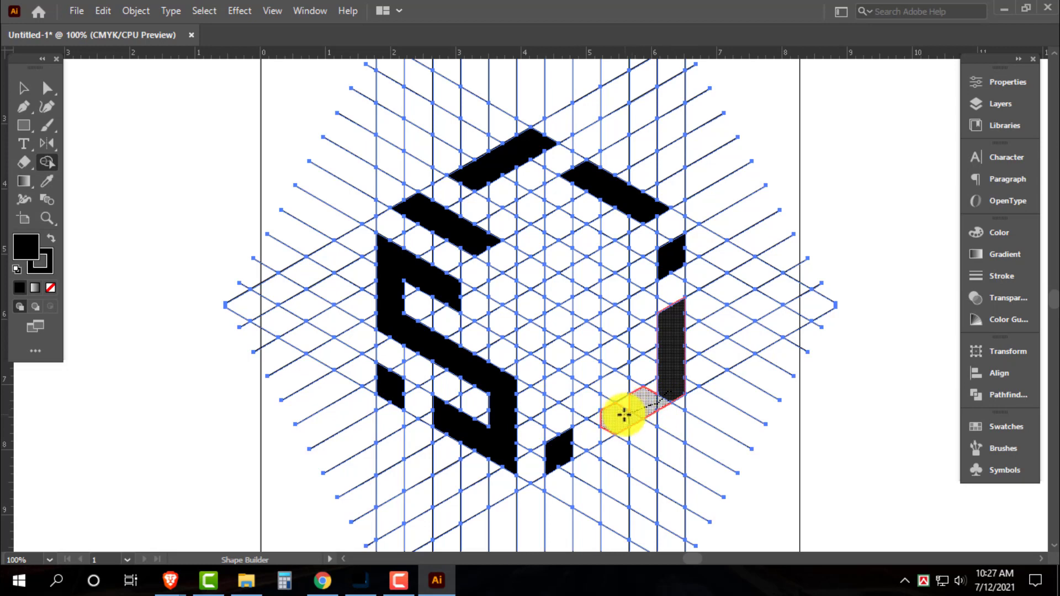
pyautogui.moveTo(641, 410); pyautogui.dragTo(607, 421)
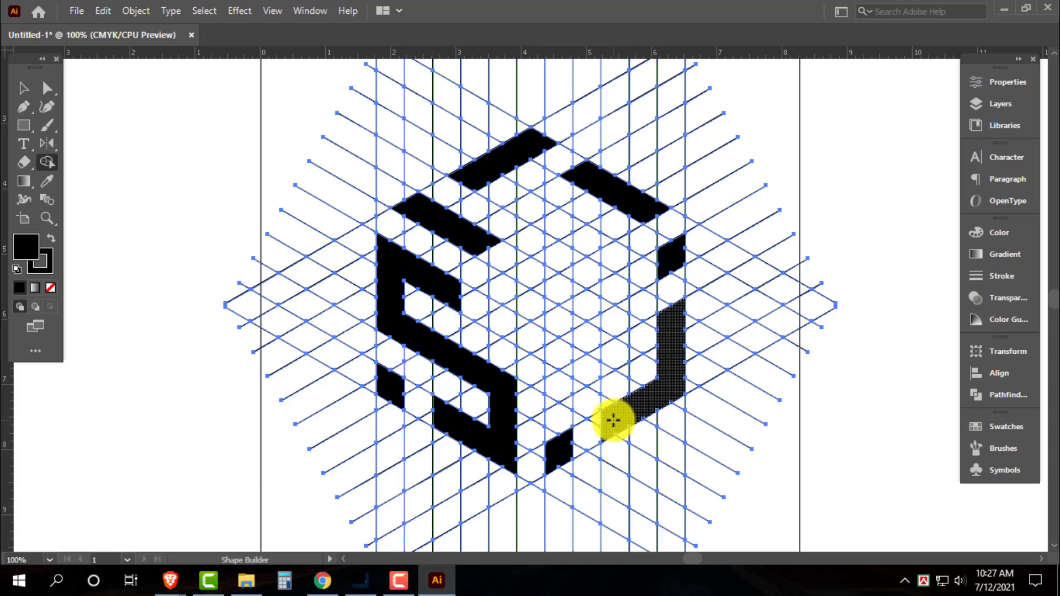
pyautogui.moveTo(614, 421); pyautogui.dragTo(618, 378)
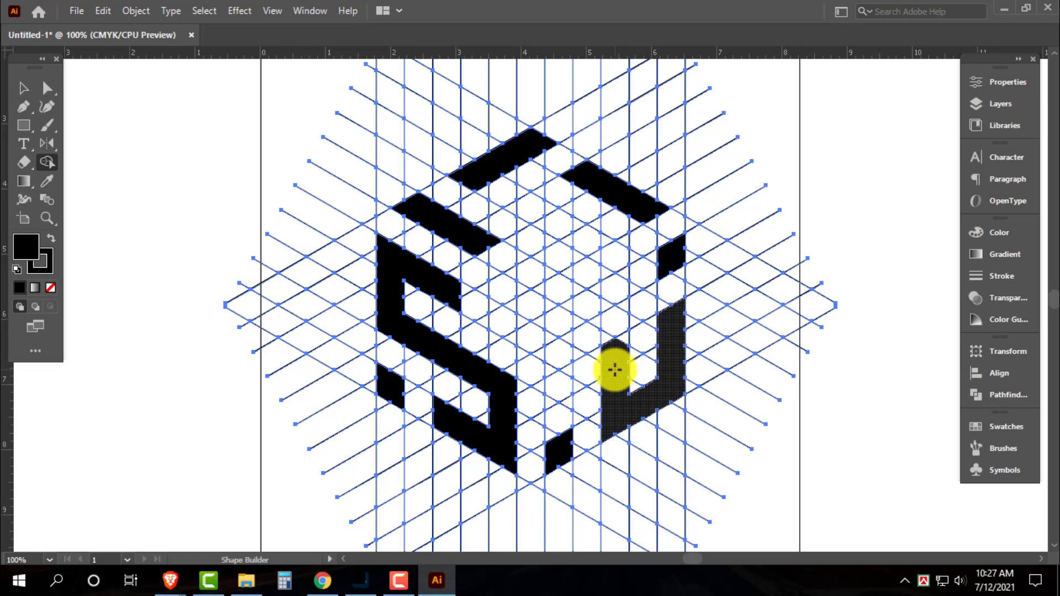
pyautogui.moveTo(612, 372)
pyautogui.mouseDown()
pyautogui.moveTo(619, 275)
pyautogui.moveTo(618, 320)
pyautogui.mouseUp()
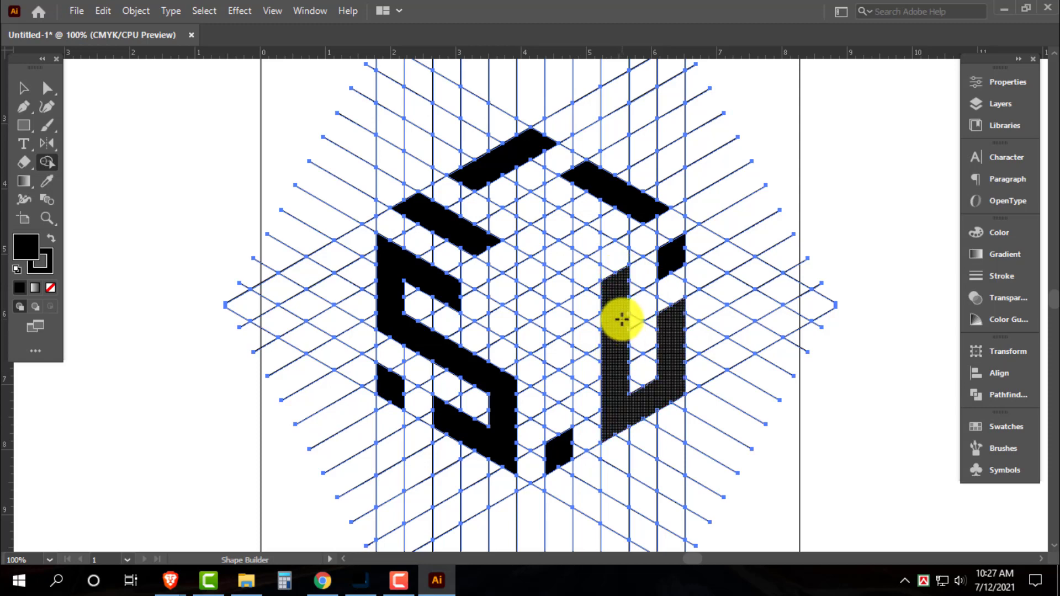
pyautogui.moveTo(569, 315)
pyautogui.mouseDown()
pyautogui.moveTo(607, 293)
pyautogui.moveTo(555, 332)
pyautogui.moveTo(558, 389)
pyautogui.moveTo(567, 385)
pyautogui.mouseUp()
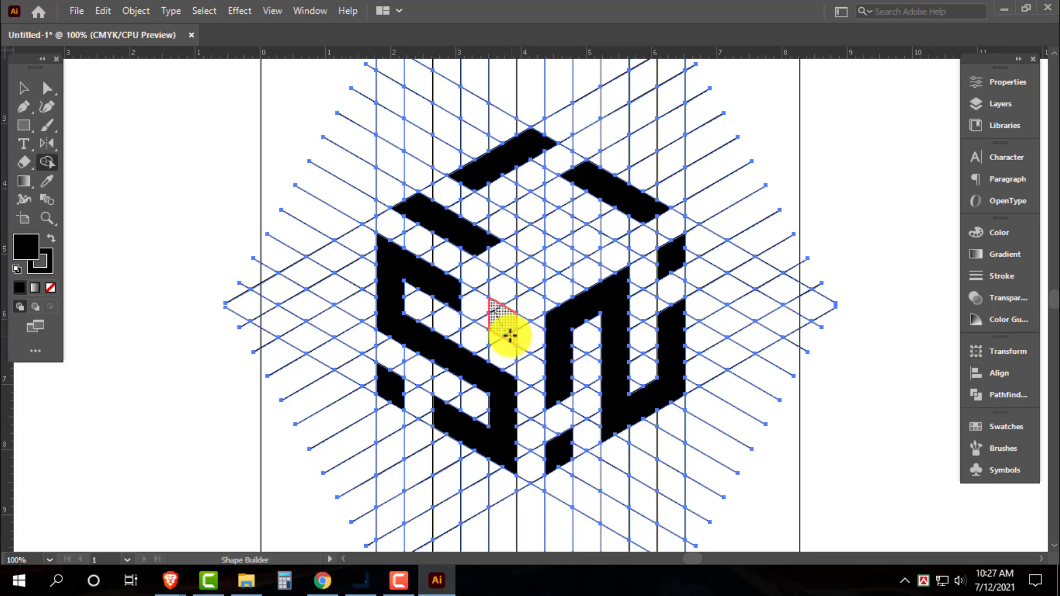
# Fill two gaps beside the S, merge a diagonal top-face bar, and fill the small diamond cell.
pyautogui.moveTo(509, 335); pyautogui.dragTo(450, 296)
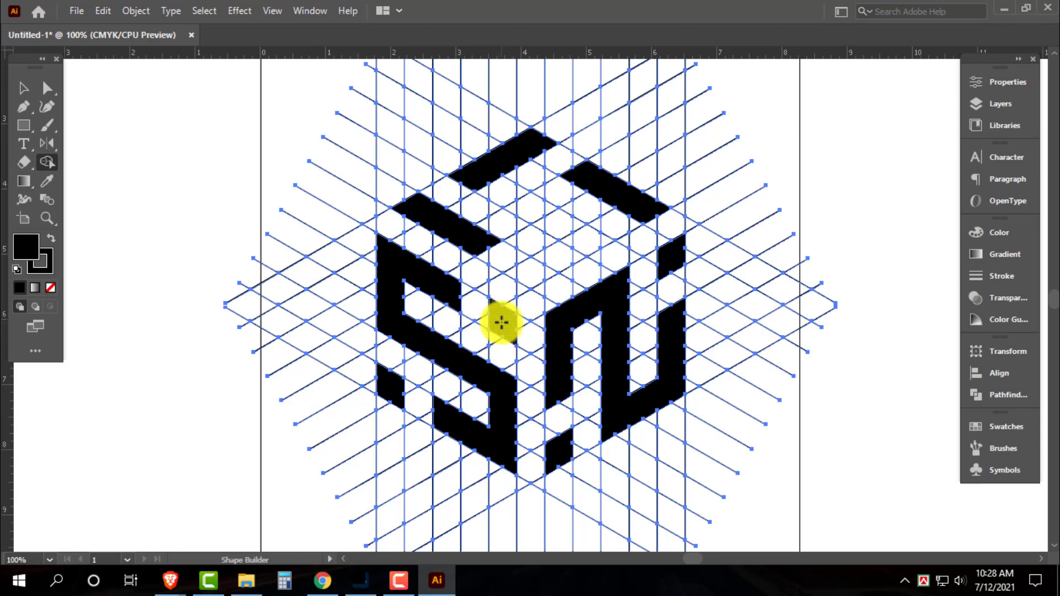
pyautogui.click(502, 322)
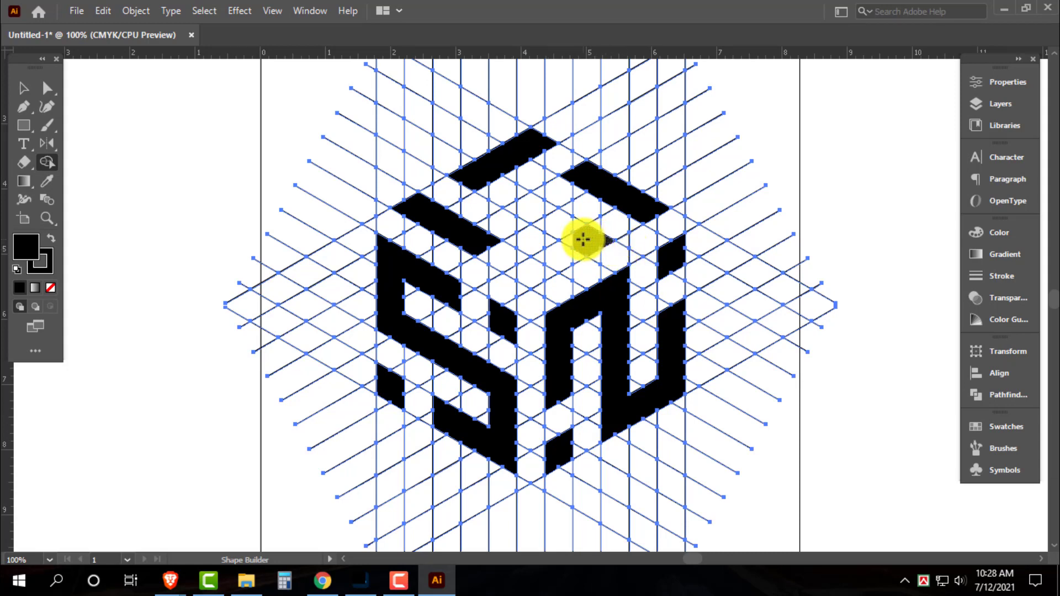
pyautogui.moveTo(610, 238); pyautogui.dragTo(516, 273)
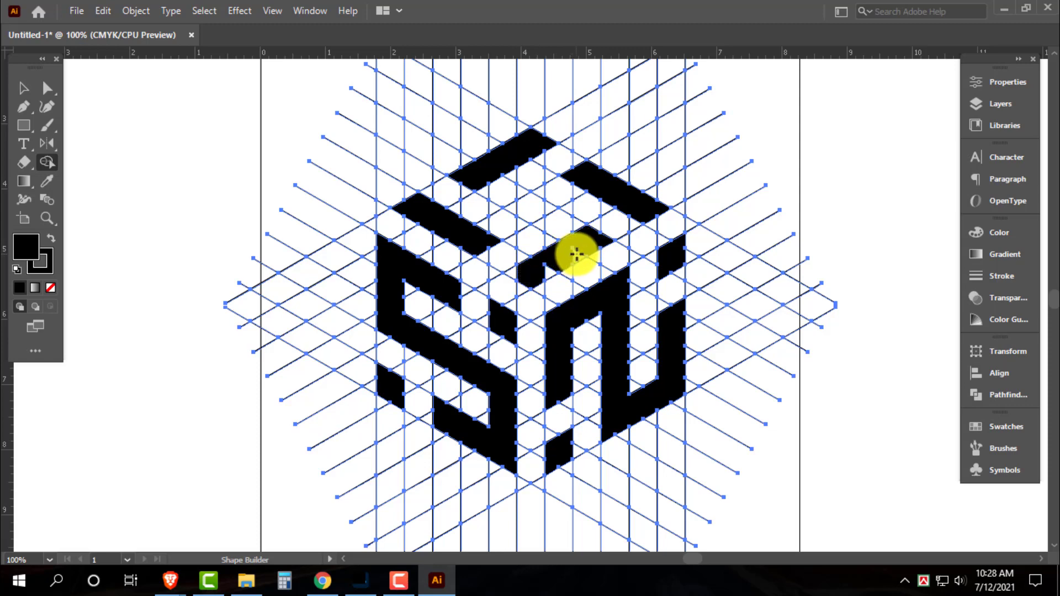
pyautogui.moveTo(583, 239); pyautogui.dragTo(525, 283)
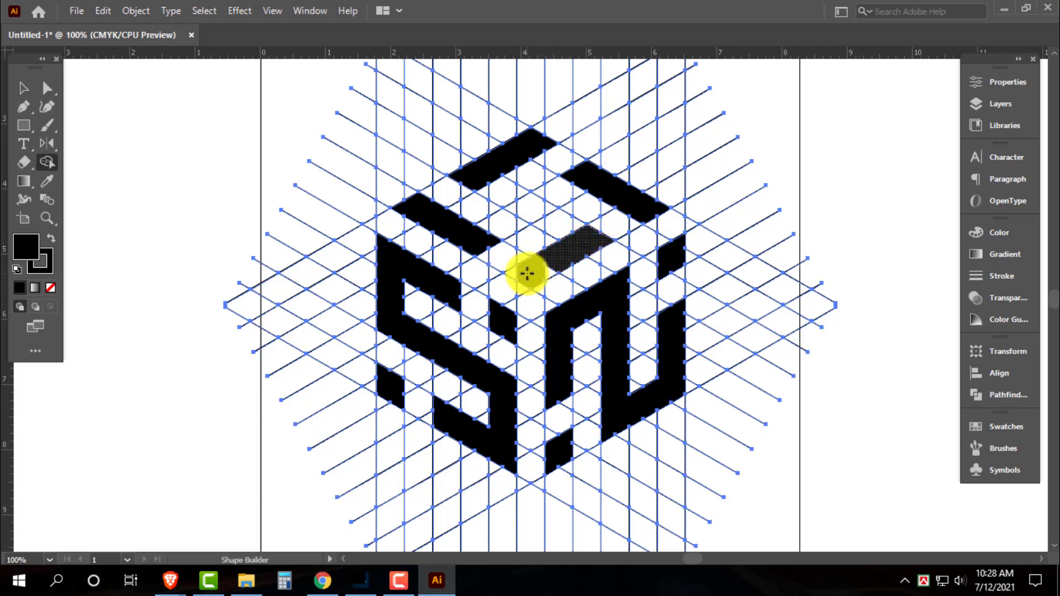
pyautogui.moveTo(526, 272); pyautogui.dragTo(541, 271)
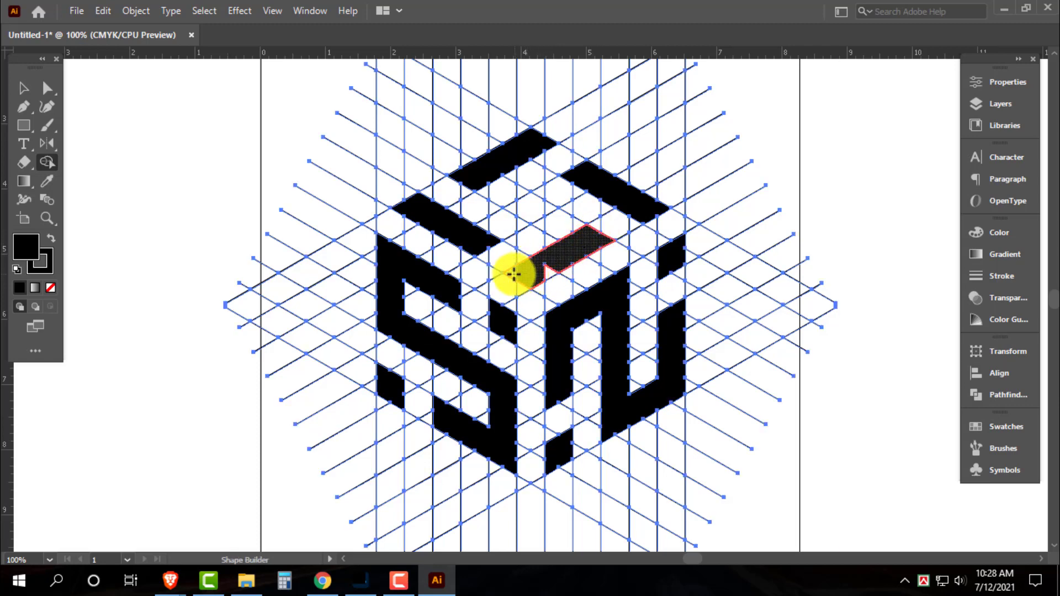
pyautogui.click(541, 281)
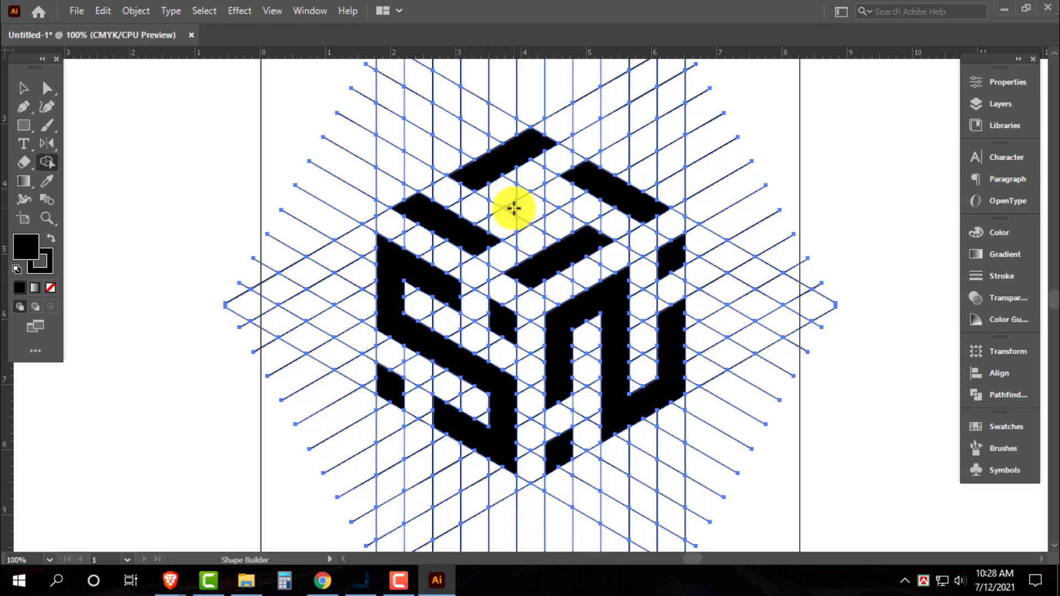
pyautogui.click(545, 209)
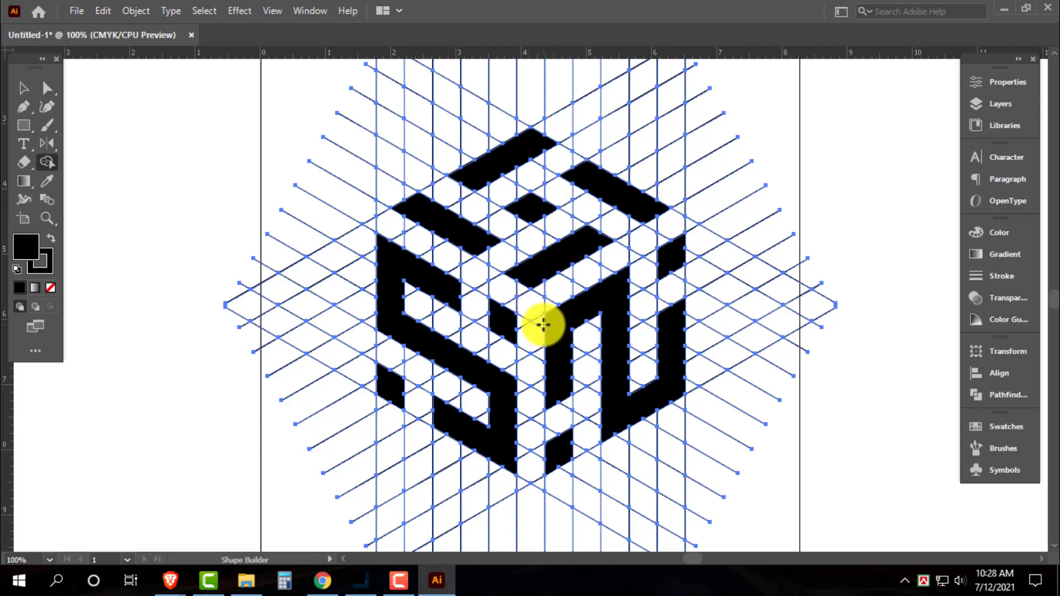
# Scale the grid cube logo down proportionally and move it to the top of the page.
pyautogui.press('v')
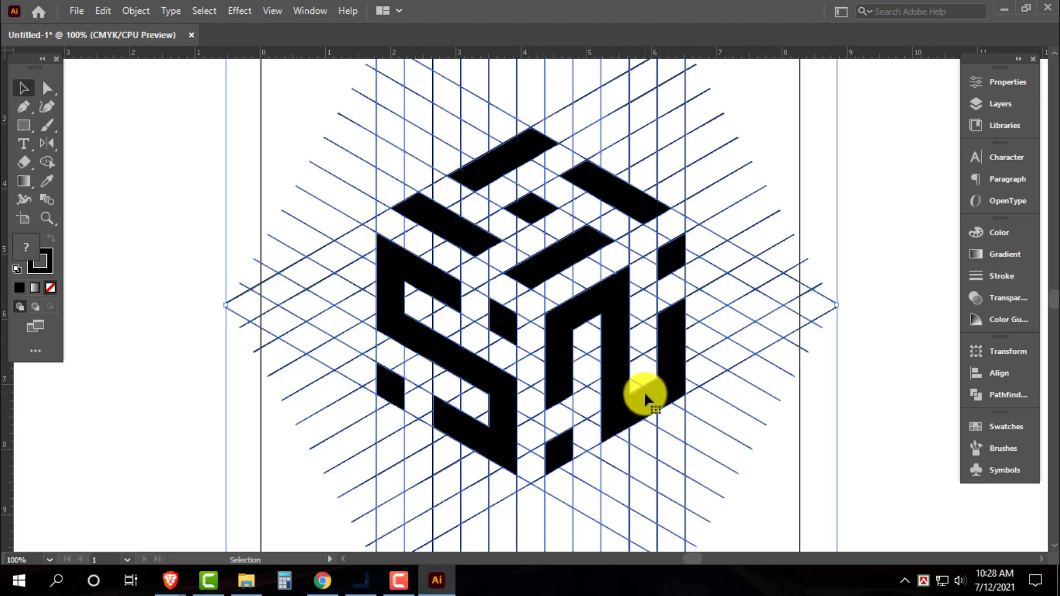
pyautogui.hotkey('ctrl', '0')
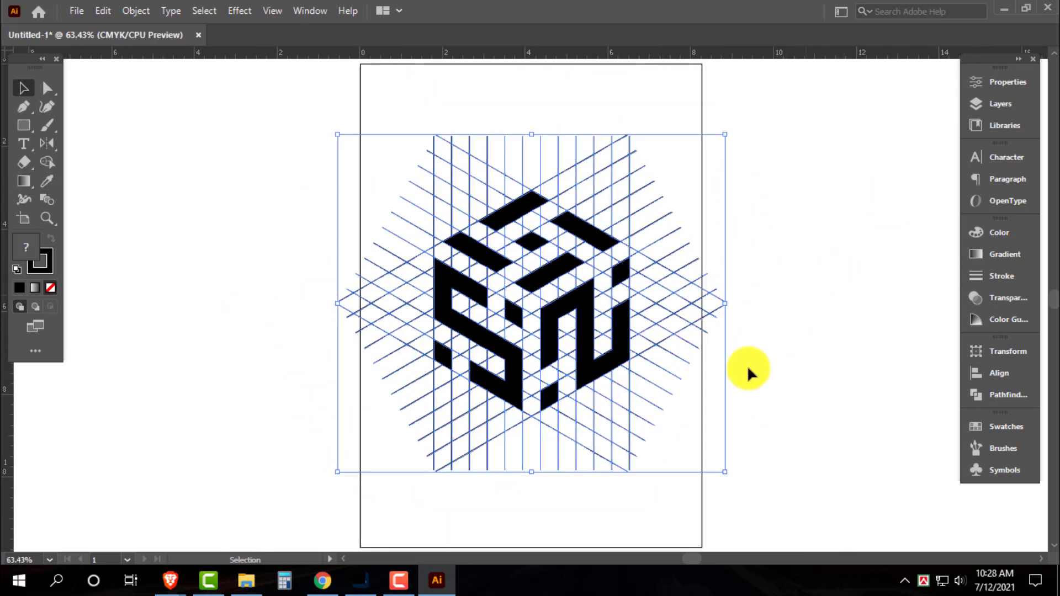
pyautogui.moveTo(552, 471); pyautogui.dragTo(531, 318)
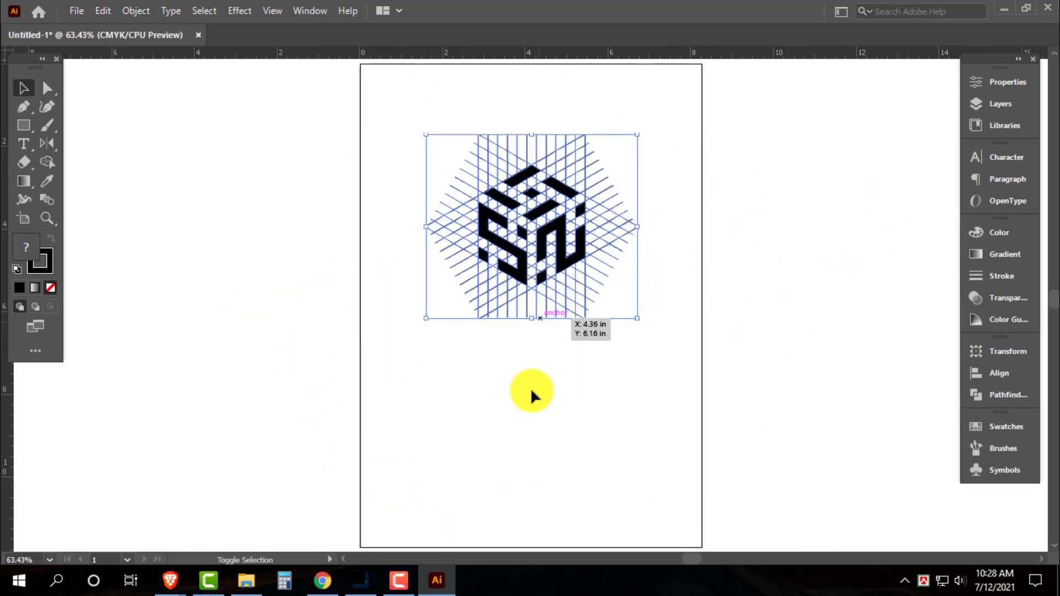
pyautogui.moveTo(535, 212); pyautogui.dragTo(535, 162)
# Drag a duplicate of the logo straight down the page.
pyautogui.click(620, 307)
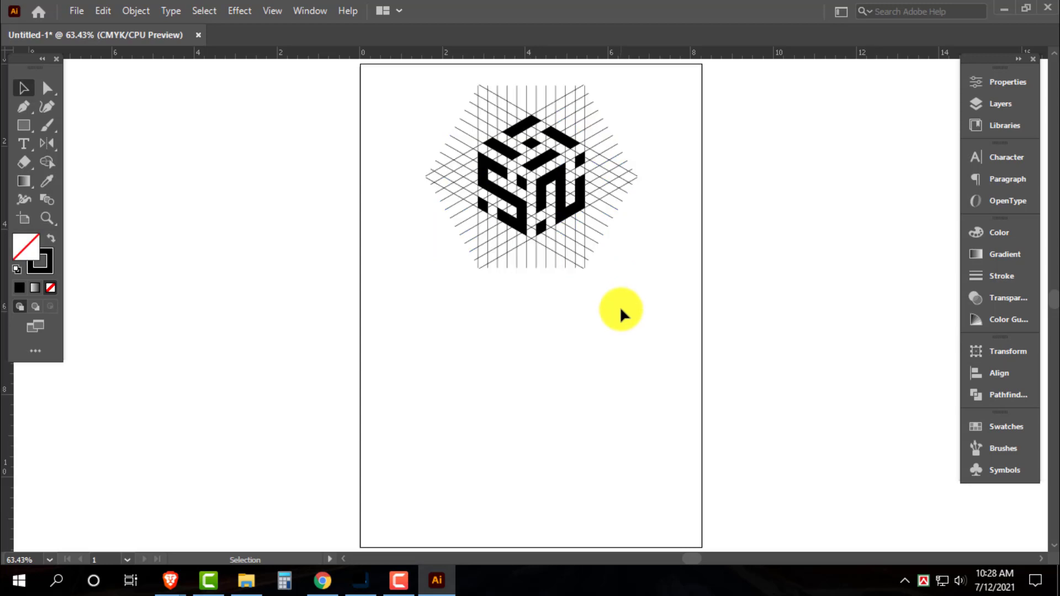
pyautogui.click(567, 223)
pyautogui.click(563, 222)
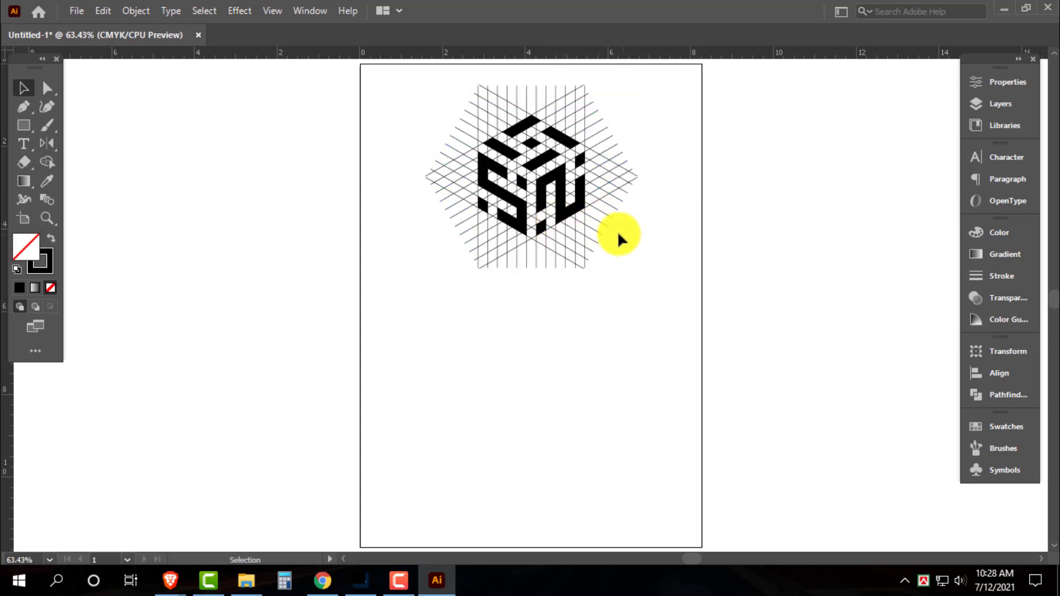
pyautogui.moveTo(585, 204); pyautogui.dragTo(611, 460)
# Turn the lower copy's black cube, S and small pieces white.
pyautogui.click(652, 386)
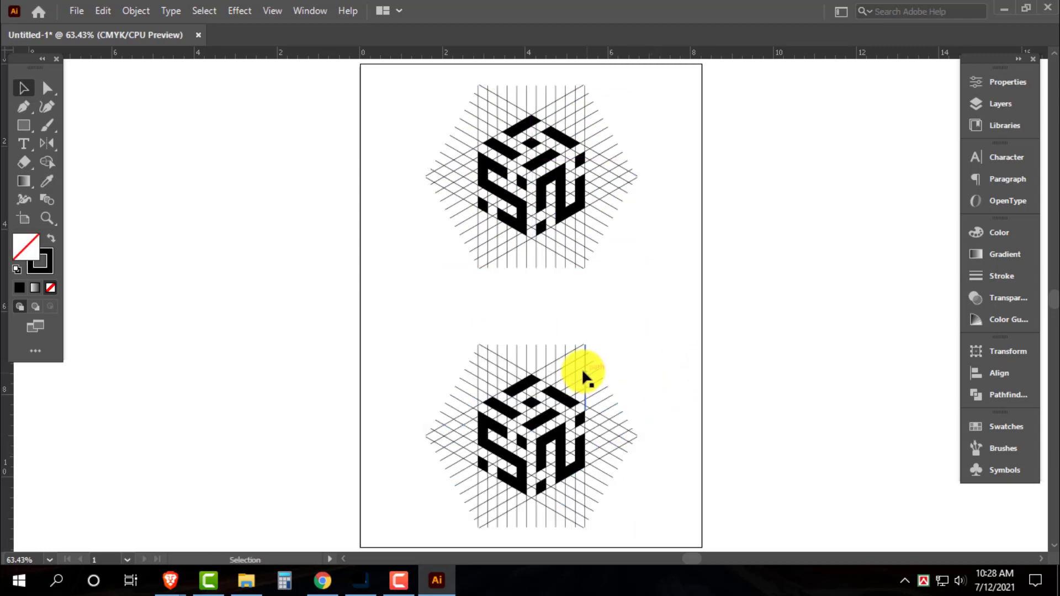
pyautogui.click(550, 389)
pyautogui.keyDown('shift'); pyautogui.click(561, 466); pyautogui.keyUp('shift')
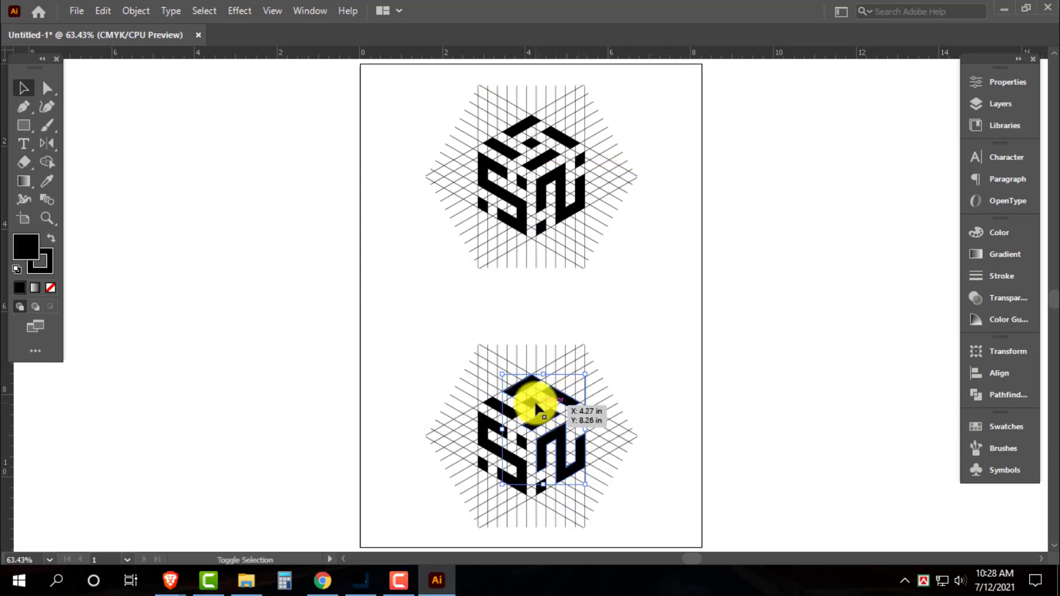
pyautogui.press('Delete')
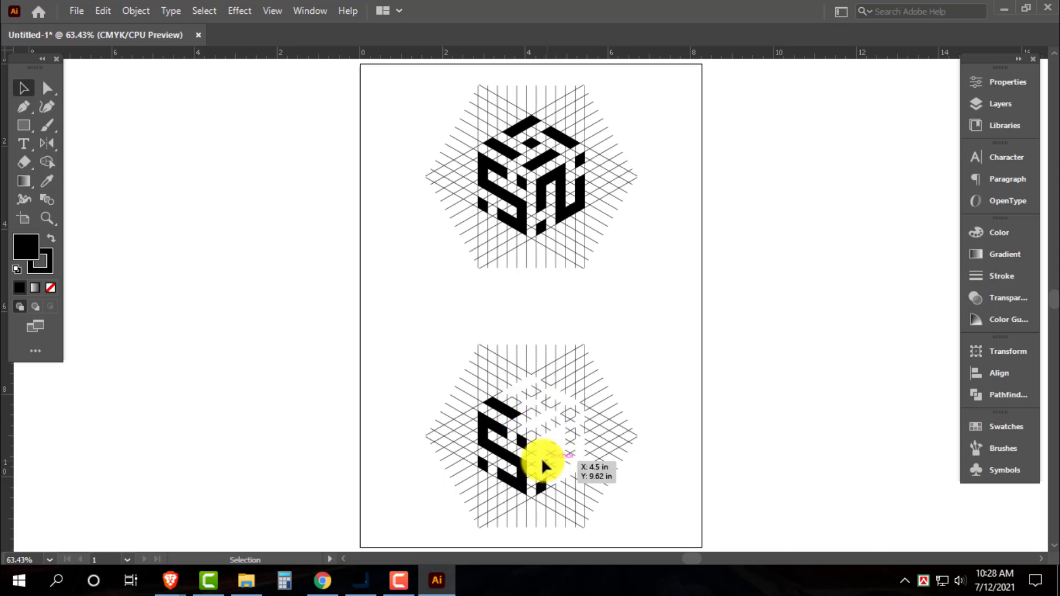
pyautogui.keyDown('shift'); pyautogui.click(504, 412); pyautogui.keyUp('shift')
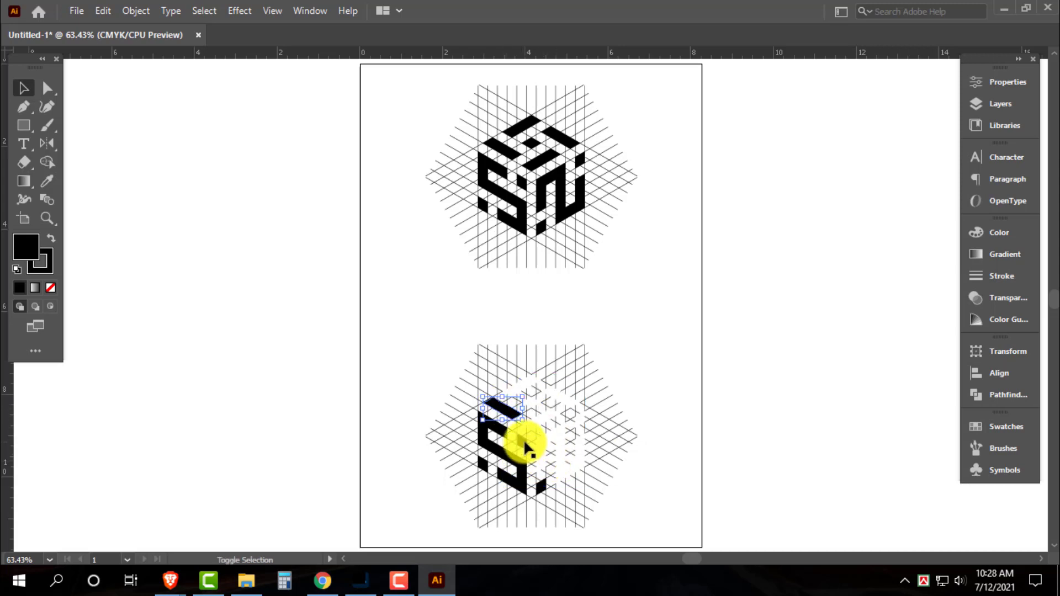
pyautogui.keyDown('shift'); pyautogui.click(508, 483); pyautogui.keyUp('shift')
pyautogui.press('Delete')
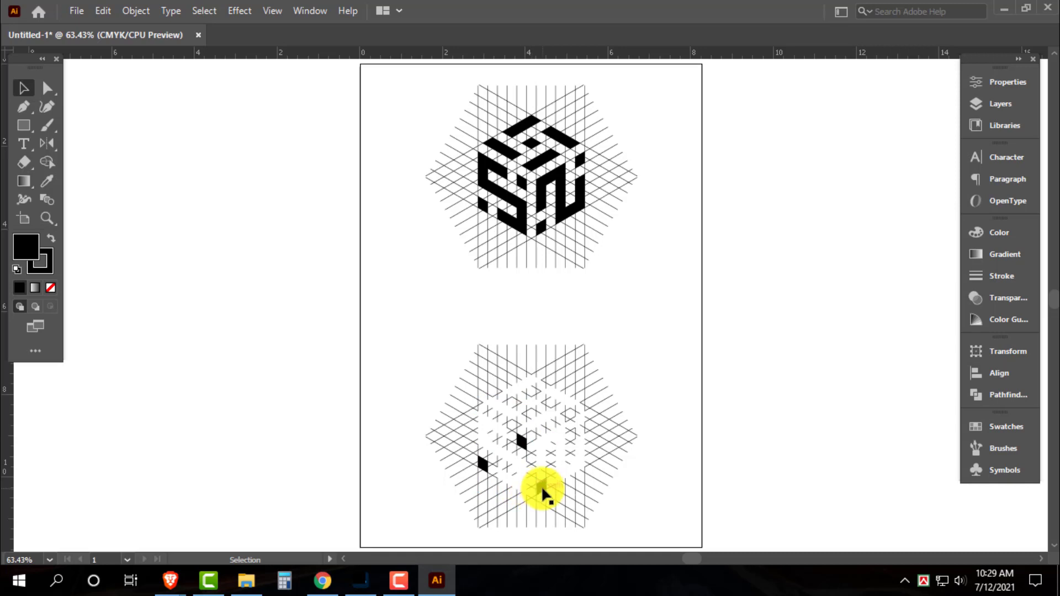
pyautogui.click(540, 487)
pyautogui.keyDown('shift'); pyautogui.click(522, 442); pyautogui.keyUp('shift')
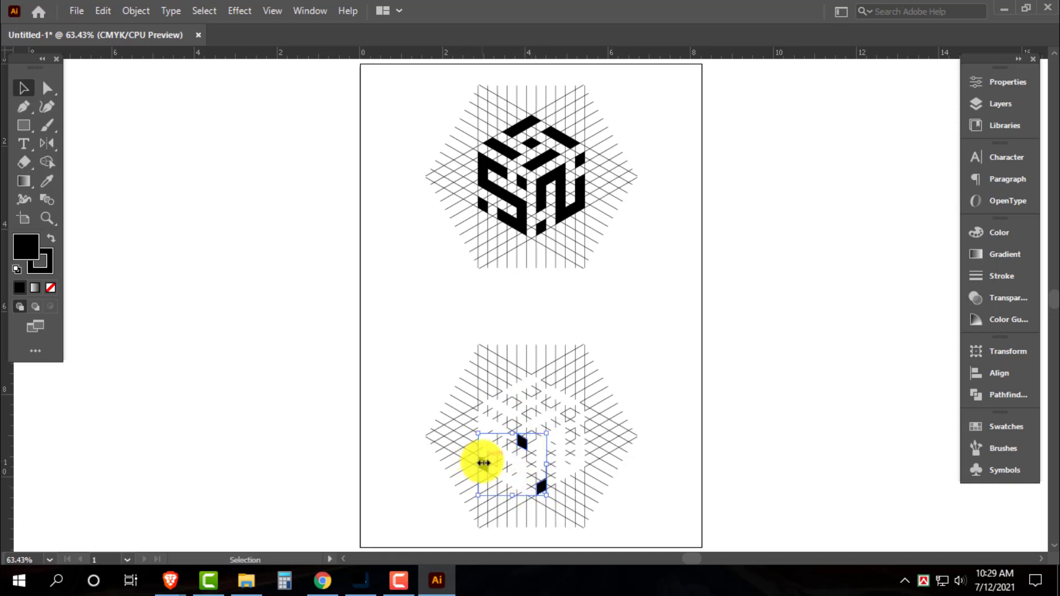
pyautogui.press('Delete')
# Remove the grid lines from the lower logo copy.
pyautogui.moveTo(359, 316); pyautogui.dragTo(774, 535)
pyautogui.press('Delete')
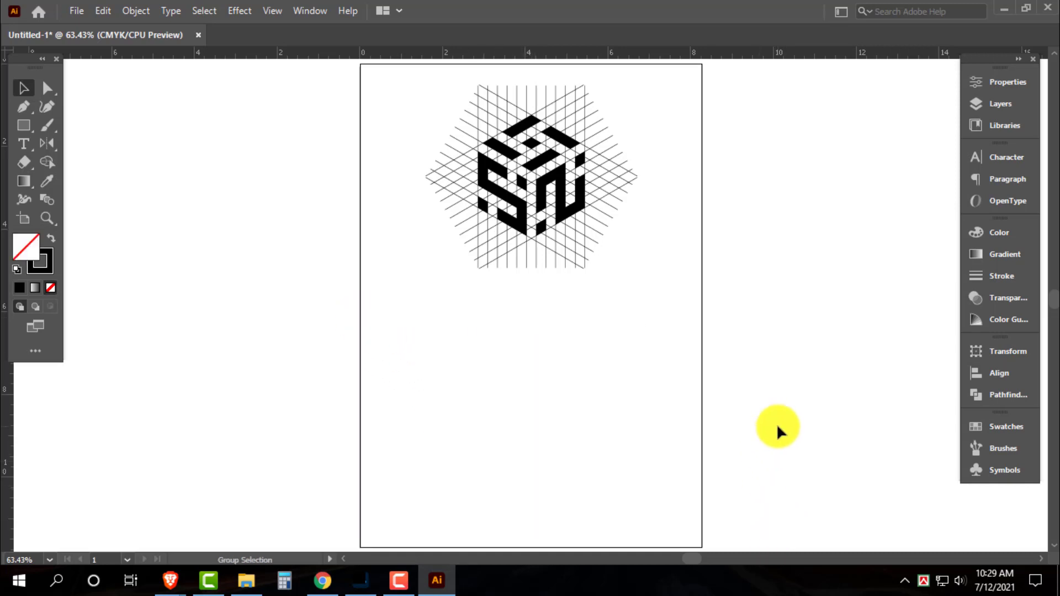
pyautogui.hotkey('ctrl', 'z')
pyautogui.click(776, 430)
pyautogui.click(24, 126)
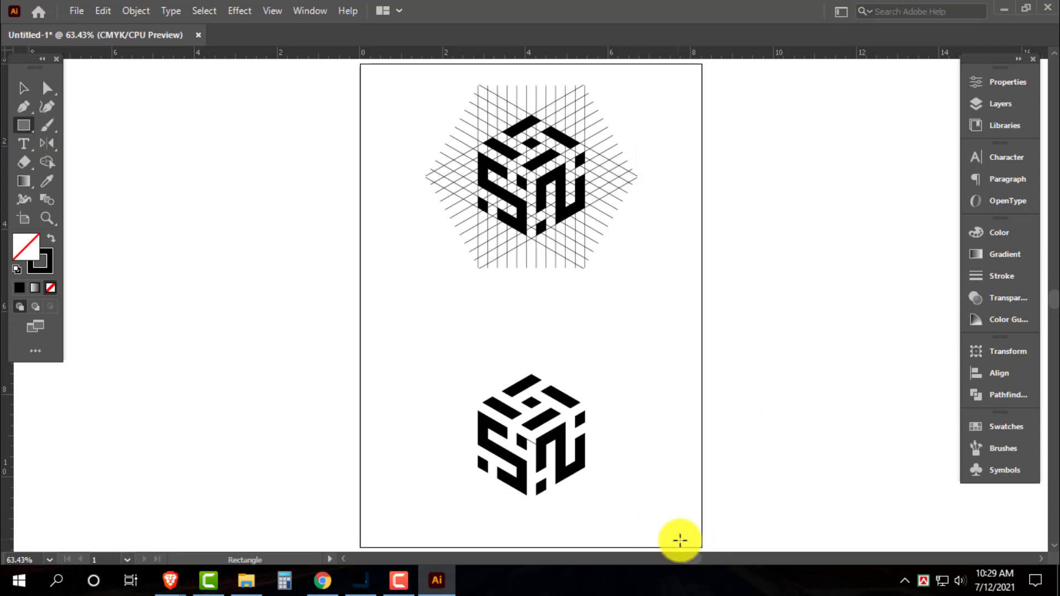
# Cover the lower half with a black rectangle and make the logo on it white with no stroke.
pyautogui.moveTo(702, 547)
pyautogui.mouseDown()
pyautogui.moveTo(358, 327)
pyautogui.moveTo(360, 306)
pyautogui.mouseUp()
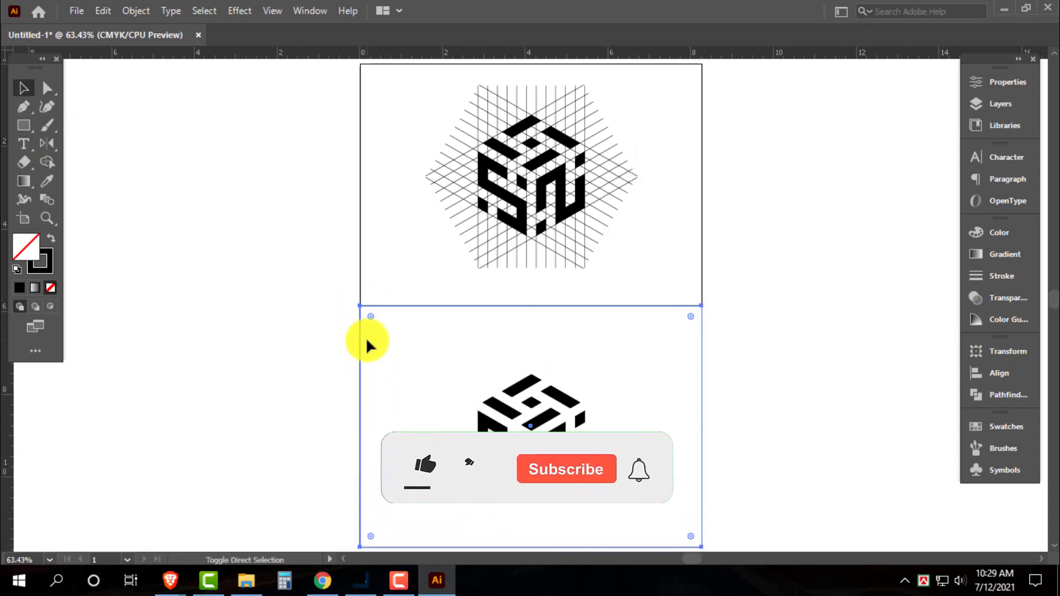
pyautogui.click(51, 238)
pyautogui.moveTo(257, 315); pyautogui.dragTo(810, 533)
pyautogui.click(999, 233)
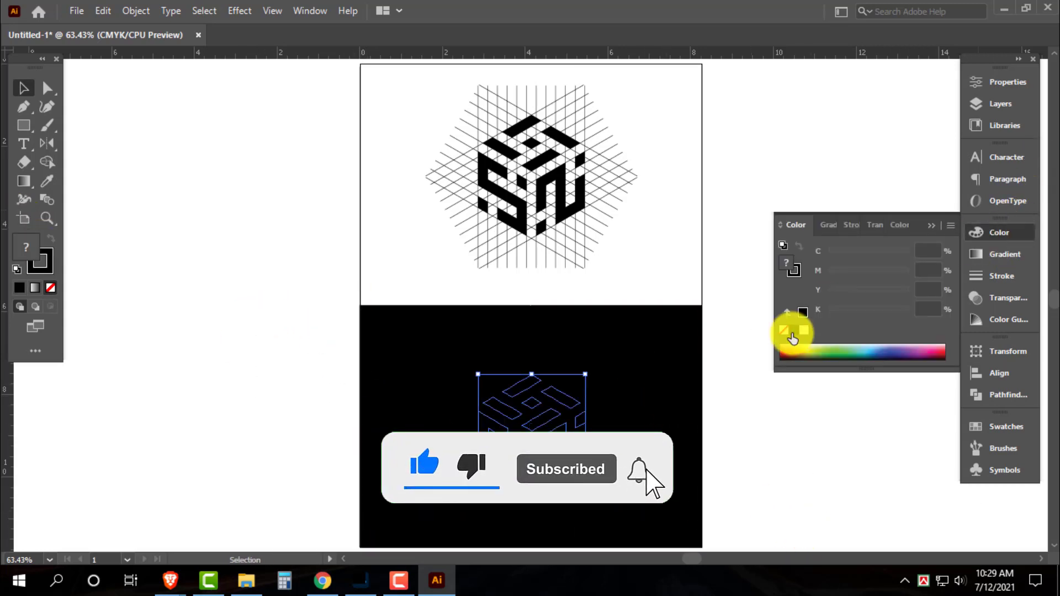
pyautogui.click(804, 330)
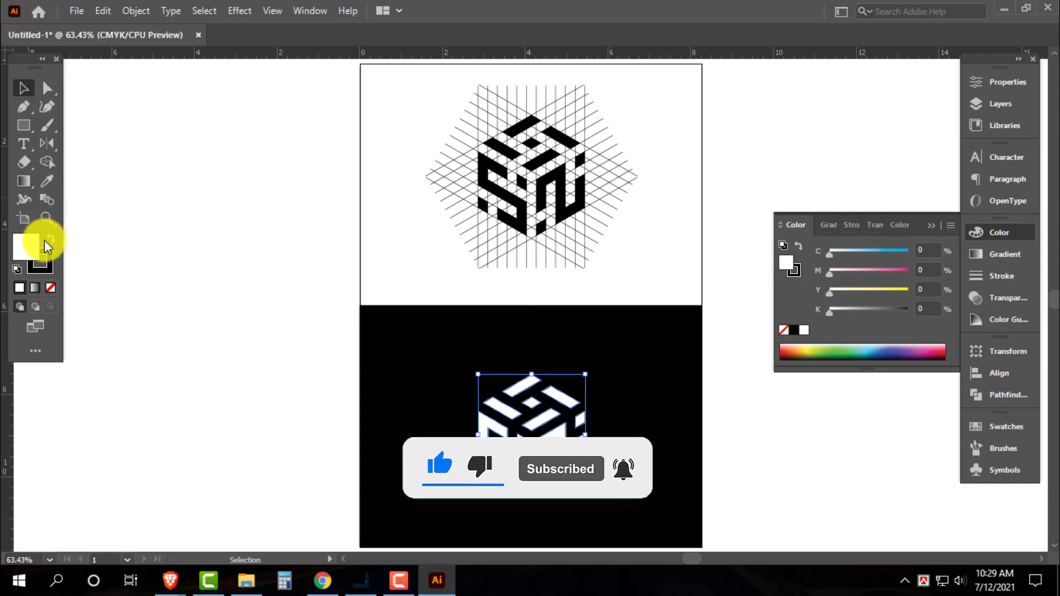
pyautogui.click(48, 262)
pyautogui.click(51, 287)
pyautogui.click(21, 245)
pyautogui.click(684, 162)
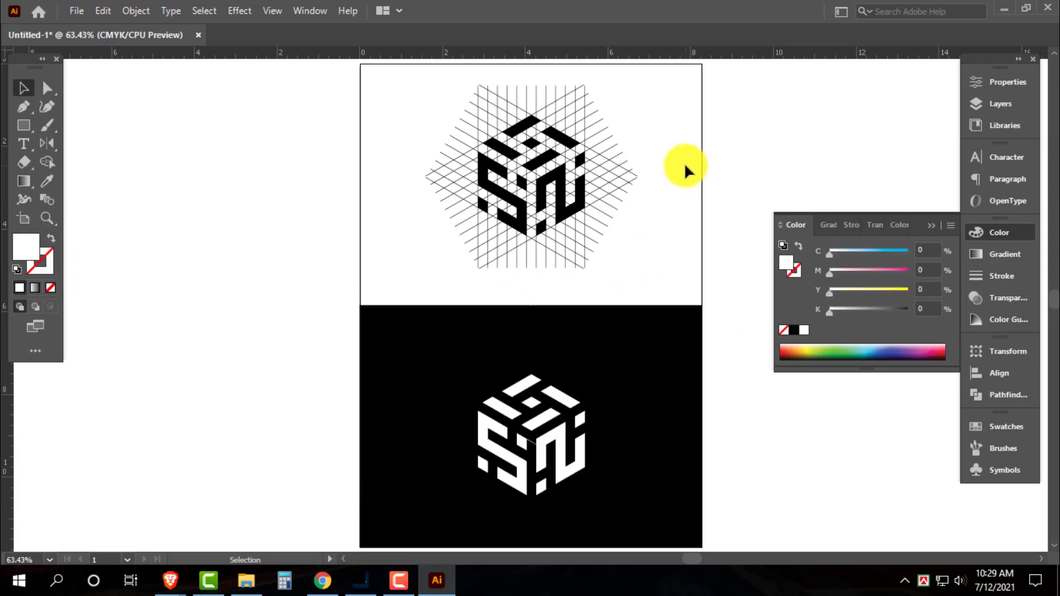
pyautogui.click(1003, 237)
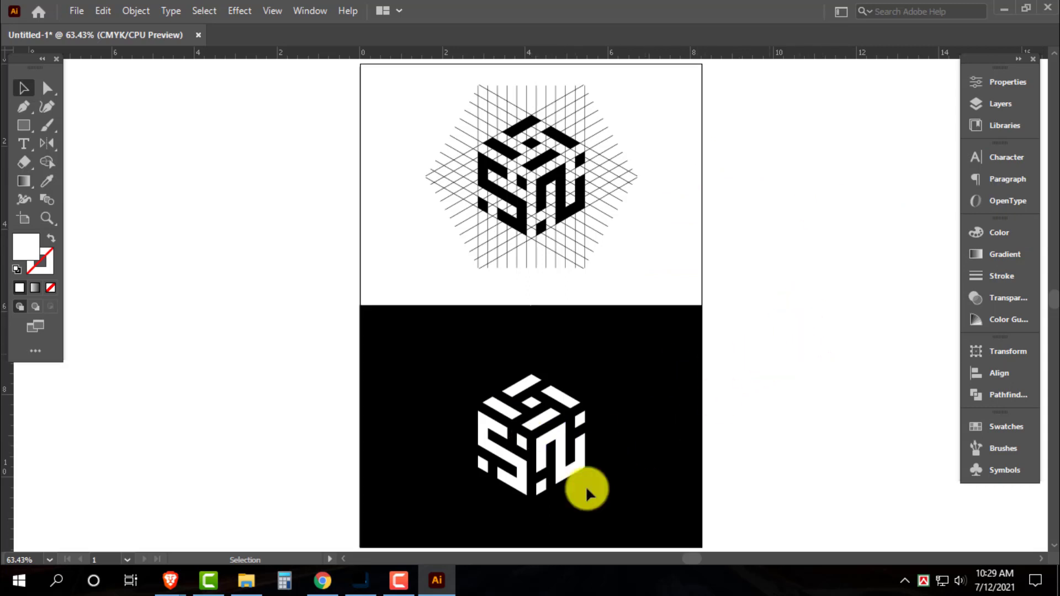
# Move the white logo higher inside the black panel.
pyautogui.click(613, 442)
pyautogui.click(577, 420)
pyautogui.moveTo(563, 434); pyautogui.dragTo(564, 412)
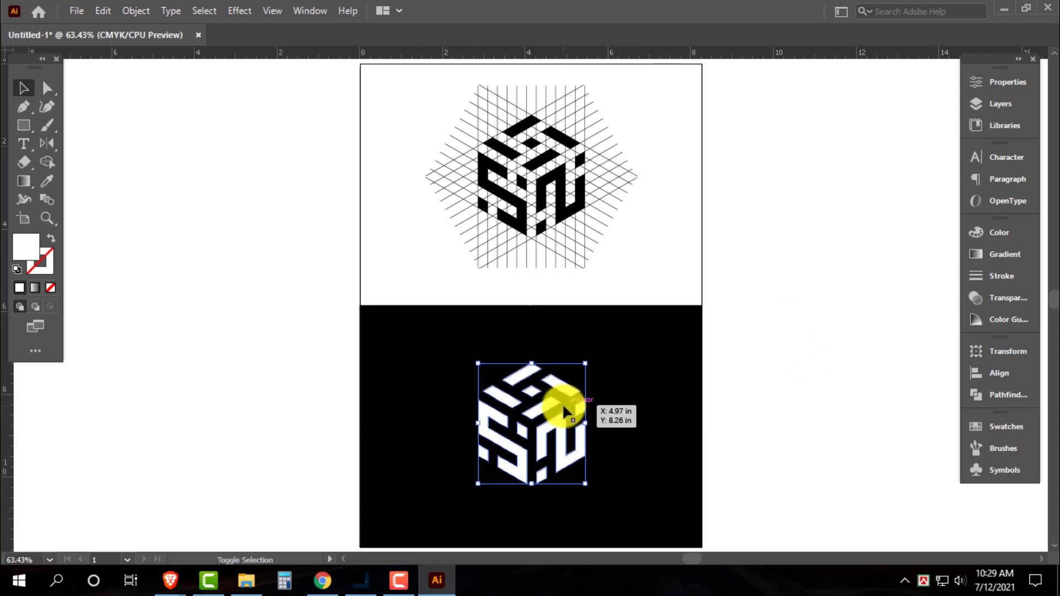
pyautogui.click(795, 368)
# Add a white text object below the logo set in Futura Bold Condensed BT.
pyautogui.click(494, 518)
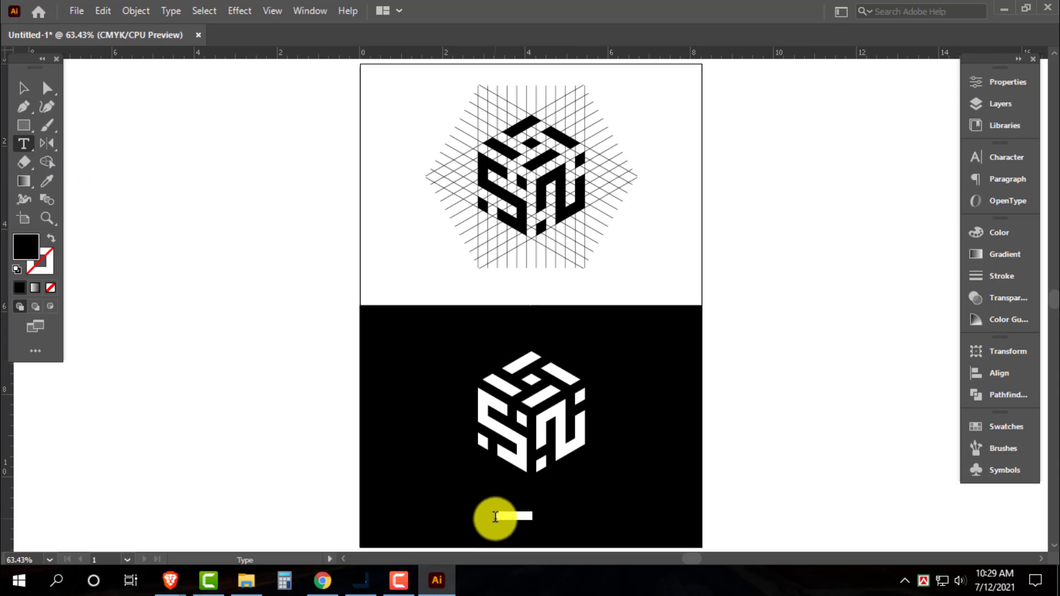
pyautogui.press('Escape')
pyautogui.moveTo(536, 507); pyautogui.dragTo(578, 504)
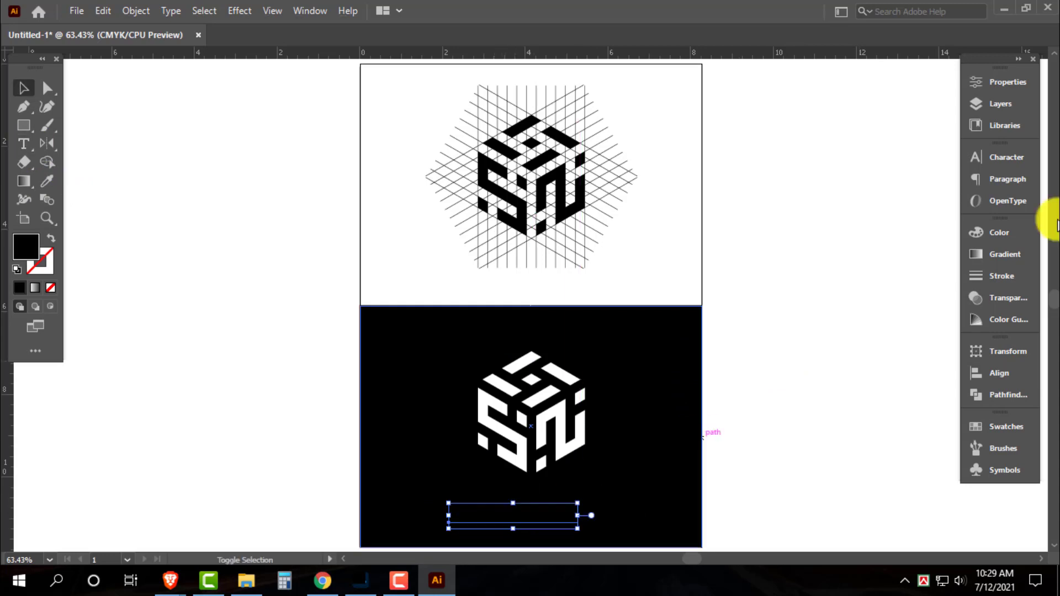
pyautogui.click(1002, 234)
pyautogui.moveTo(889, 312); pyautogui.dragTo(844, 310)
pyautogui.hotkey('ctrl', 't')
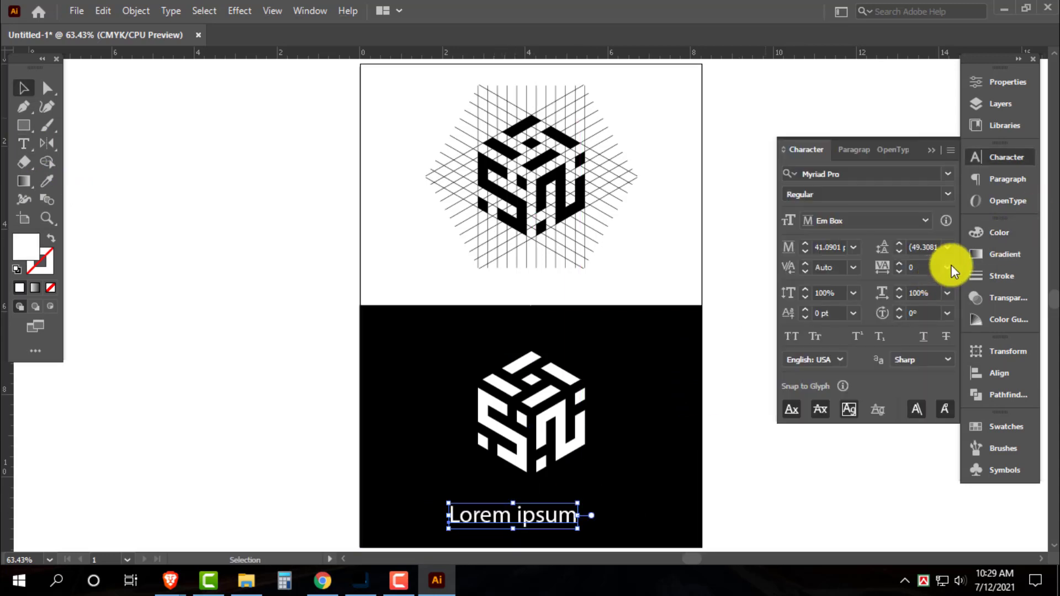
pyautogui.click(865, 174)
pyautogui.write('fut')
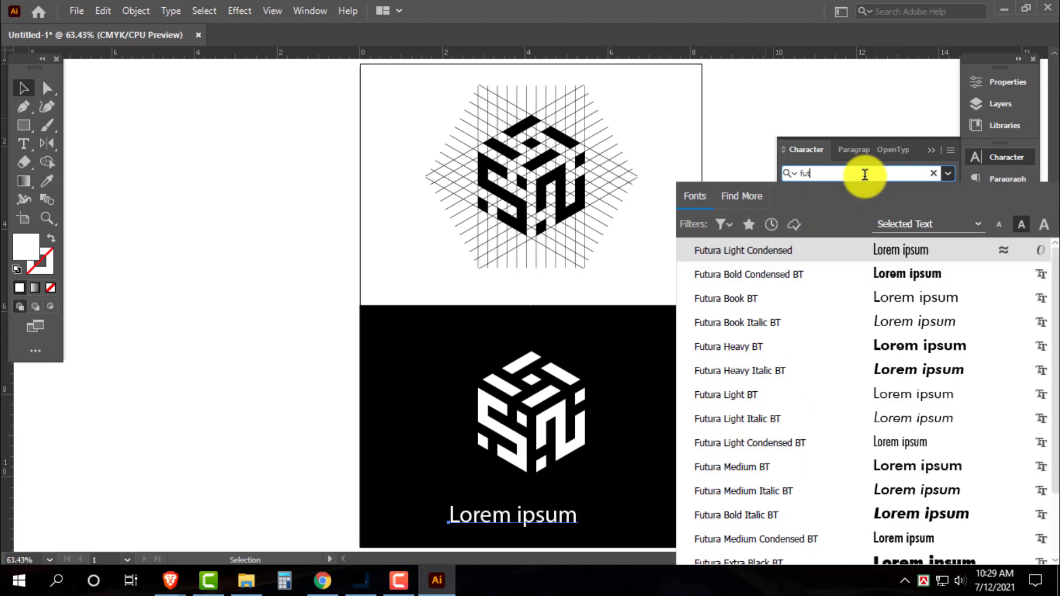
pyautogui.click(905, 274)
# Replace the placeholder text with 'COMPANY NAME'.
pyautogui.doubleClick(559, 512)
pyautogui.hotkey('ctrl', 'a')
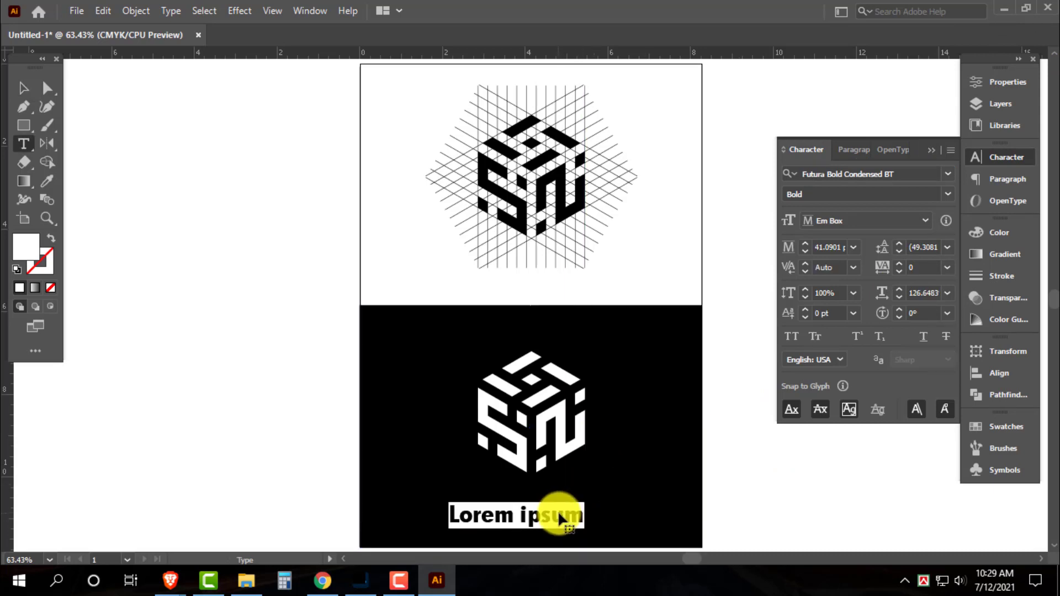
pyautogui.write('Com')
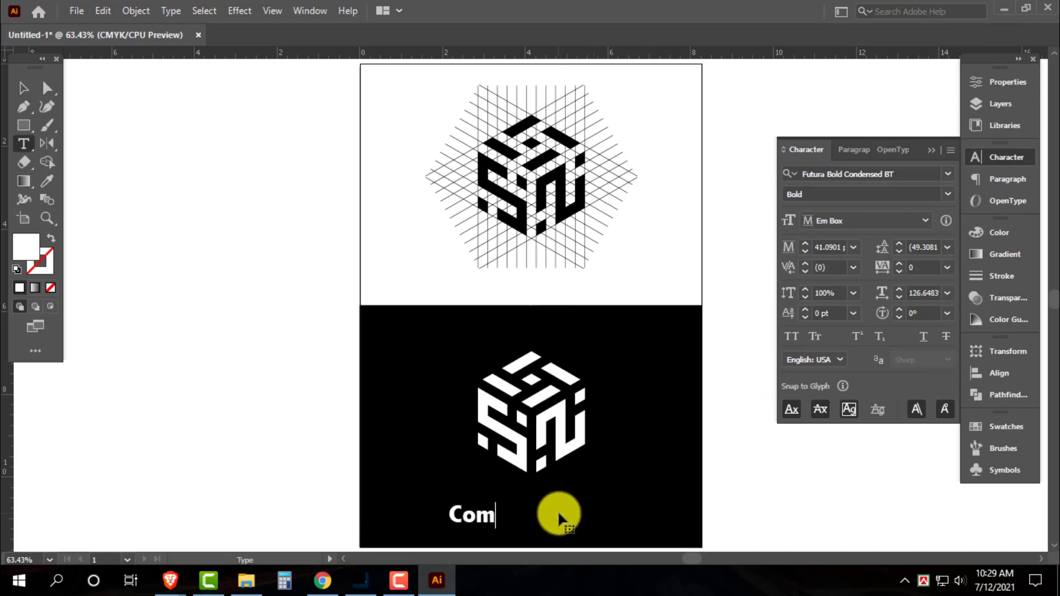
pyautogui.hotkey('ctrl', 'a')
pyautogui.write('OM')
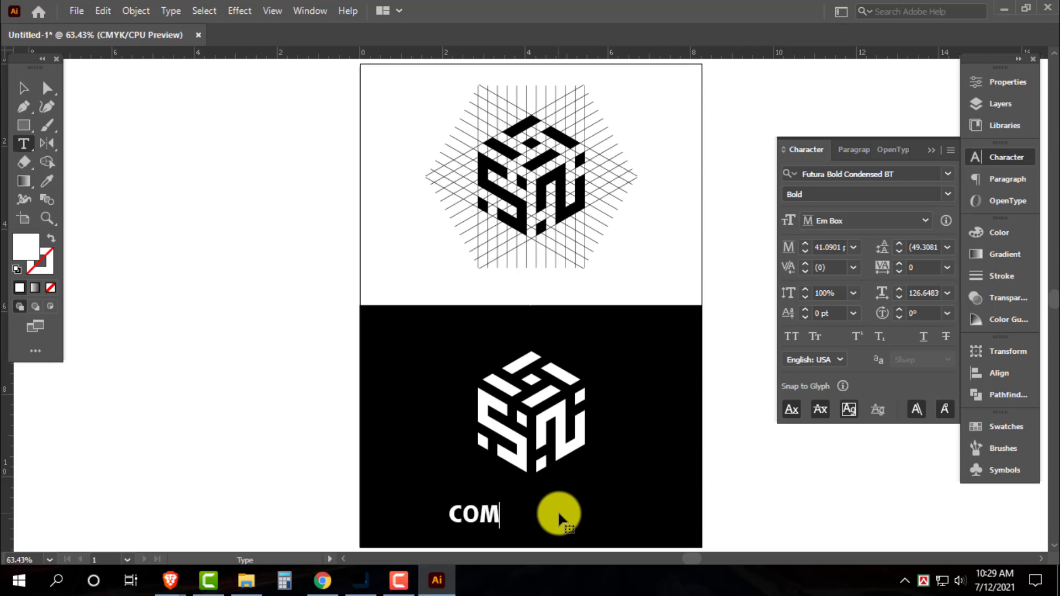
pyautogui.write('PANY')
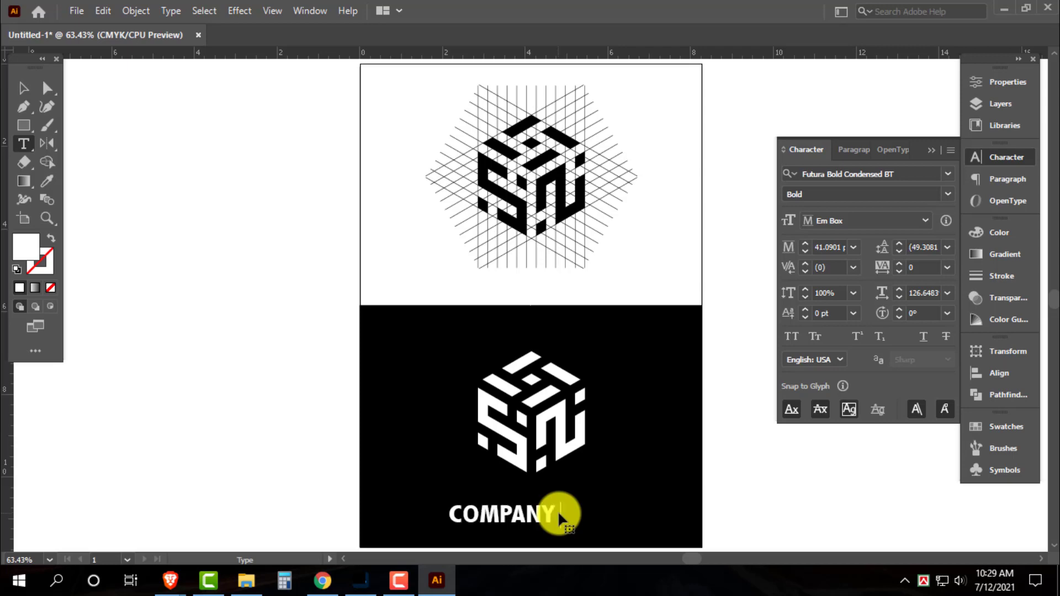
pyautogui.write(' NAME')
pyautogui.press('Escape')
# Move COMPANY NAME up under the logo, set it in Futura Md BT Medium, and narrow it horizontally.
pyautogui.moveTo(557, 512); pyautogui.dragTo(557, 492)
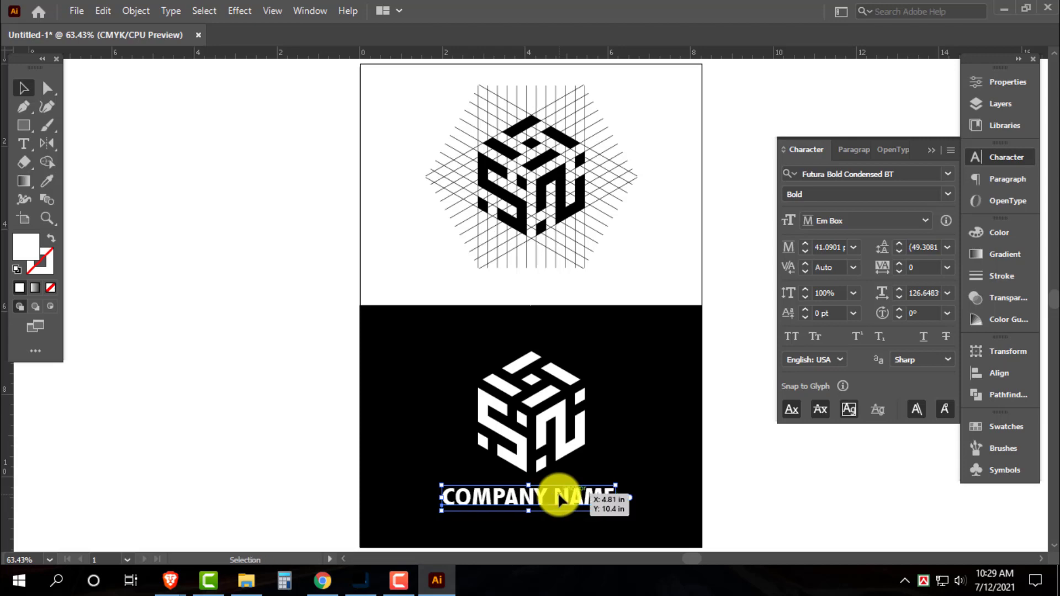
pyautogui.press('Right')
pyautogui.press('Right')
pyautogui.press('Right')
pyautogui.press('Right')
pyautogui.press('Right')
pyautogui.press('Right')
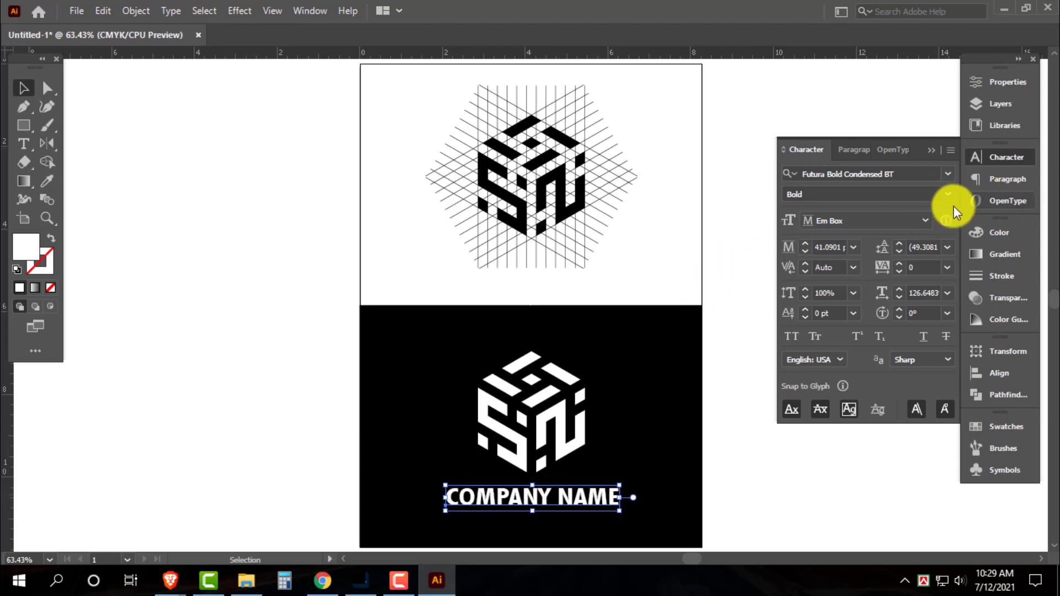
pyautogui.click(947, 172)
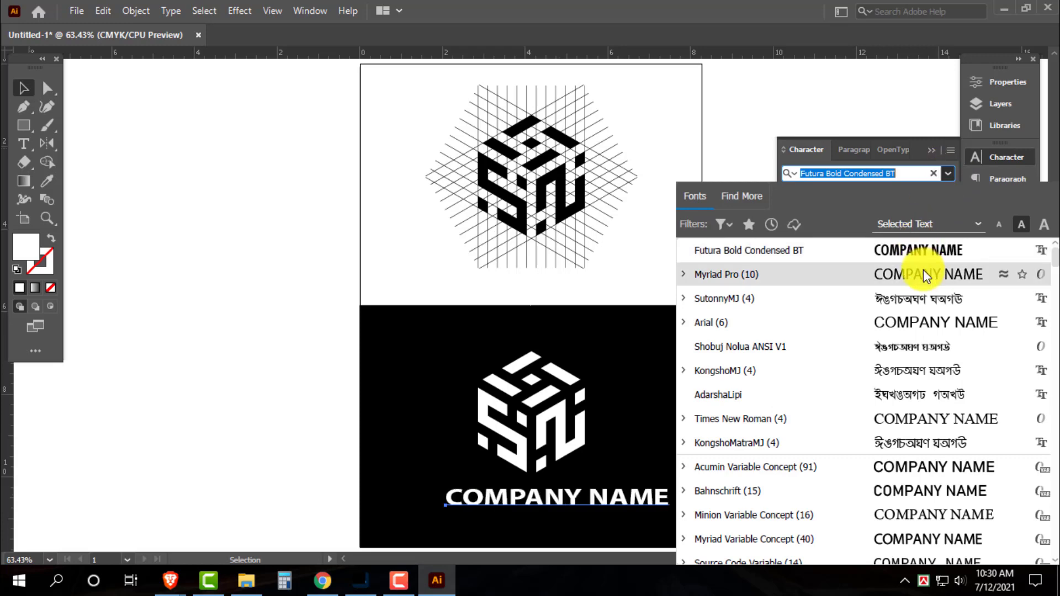
pyautogui.click(918, 172)
pyautogui.write('f')
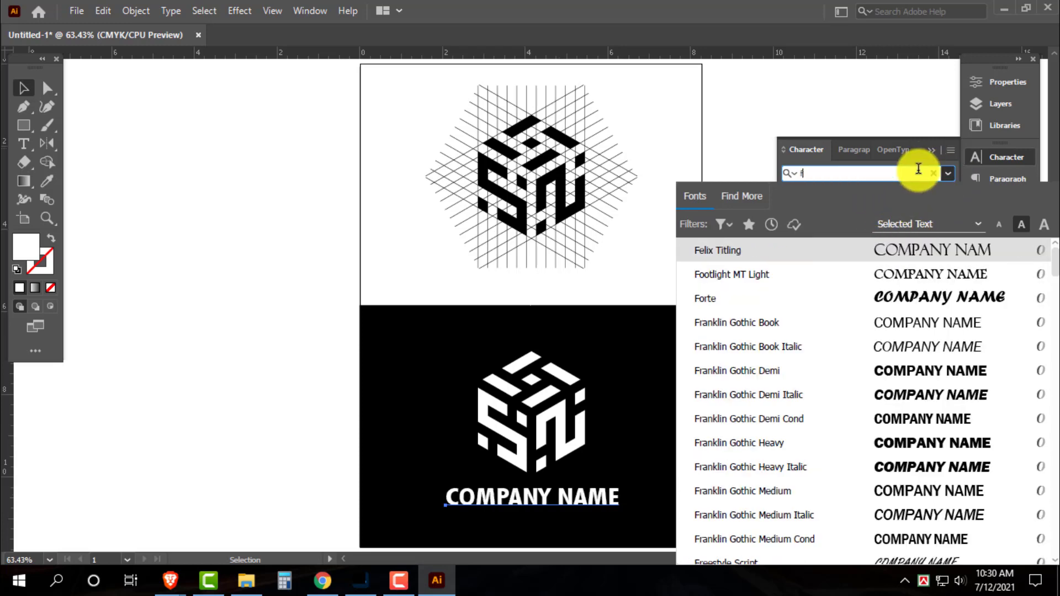
pyautogui.write('utu')
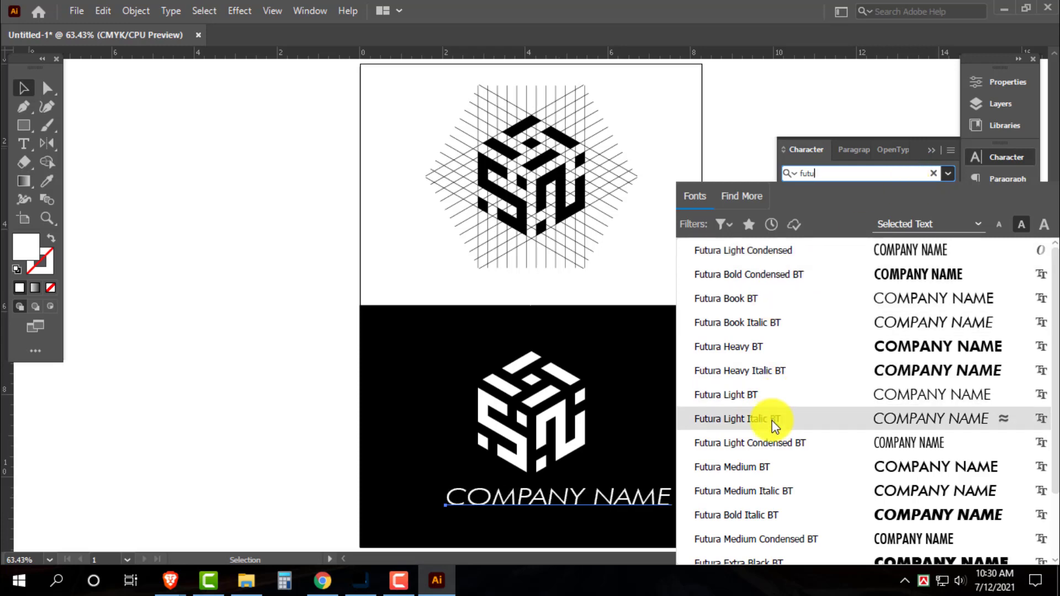
pyautogui.click(768, 465)
pyautogui.moveTo(689, 498); pyautogui.dragTo(618, 498)
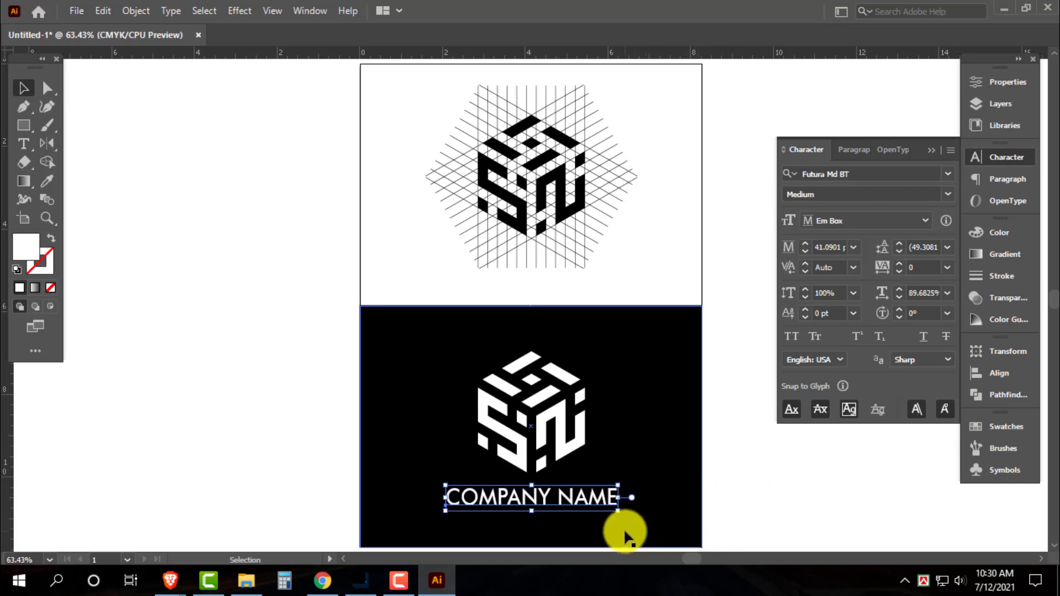
pyautogui.click(614, 455)
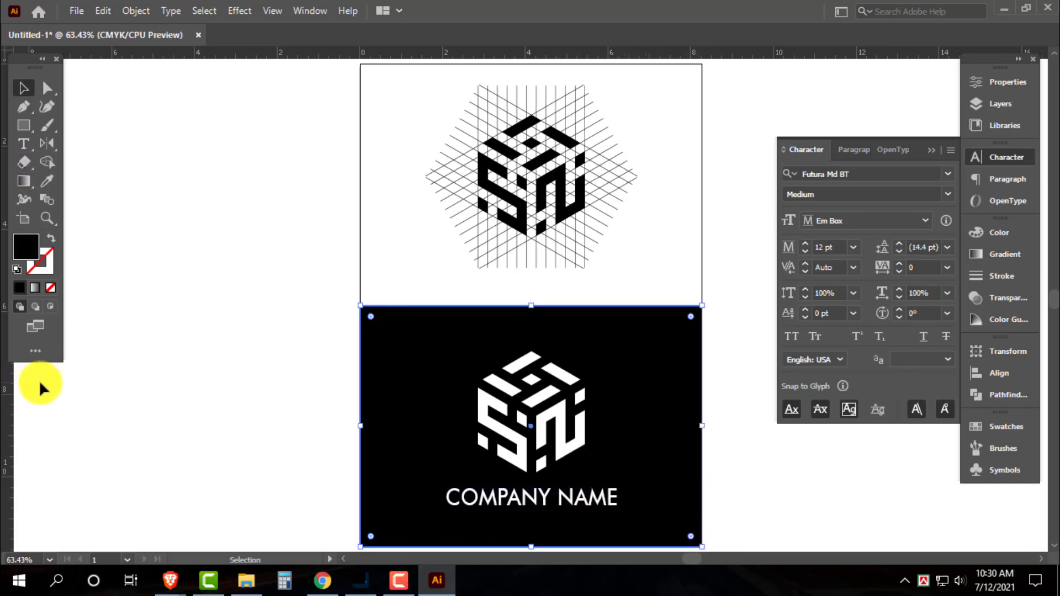
# Check COMPANY NAME's centring against a centre guide, then hide the guide and close the Character panel.
pyautogui.moveTo(11, 395); pyautogui.dragTo(530, 369)
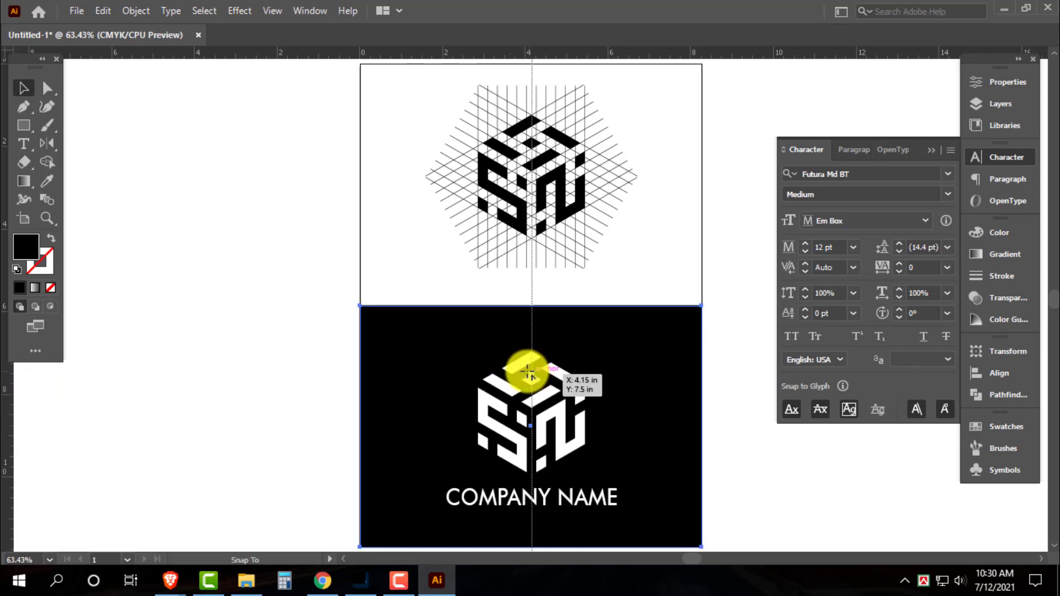
pyautogui.moveTo(530, 369); pyautogui.dragTo(531, 371)
pyautogui.click(592, 500)
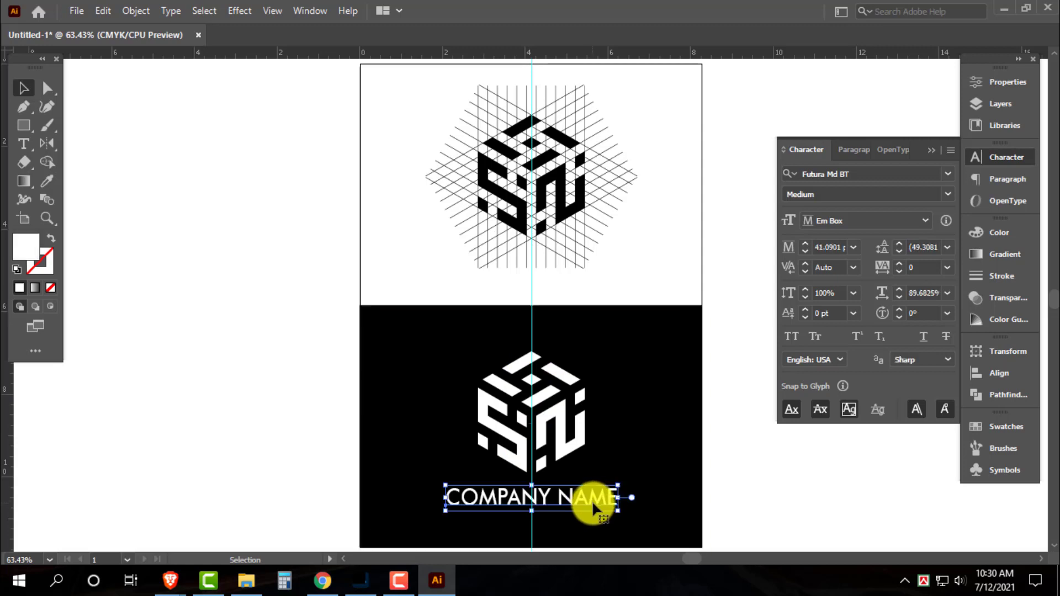
pyautogui.click(792, 502)
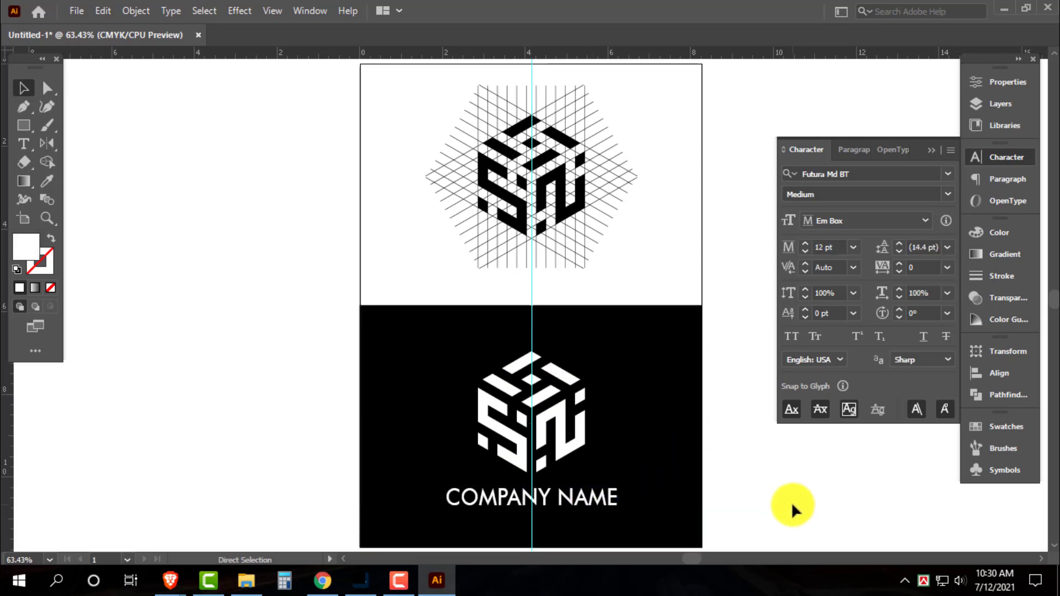
pyautogui.hotkey('ctrl', ';')
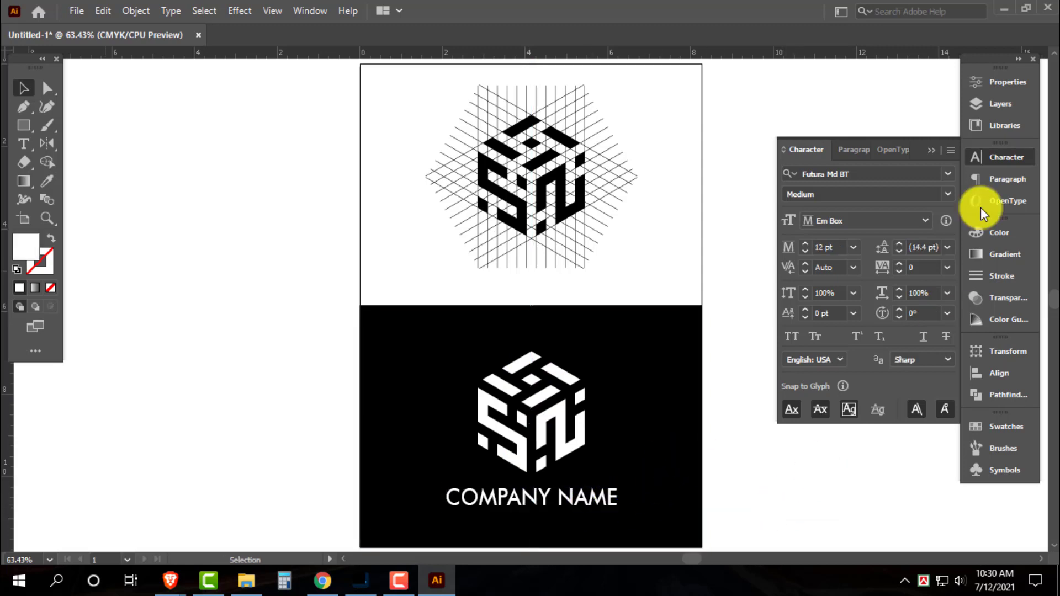
pyautogui.click(1005, 160)
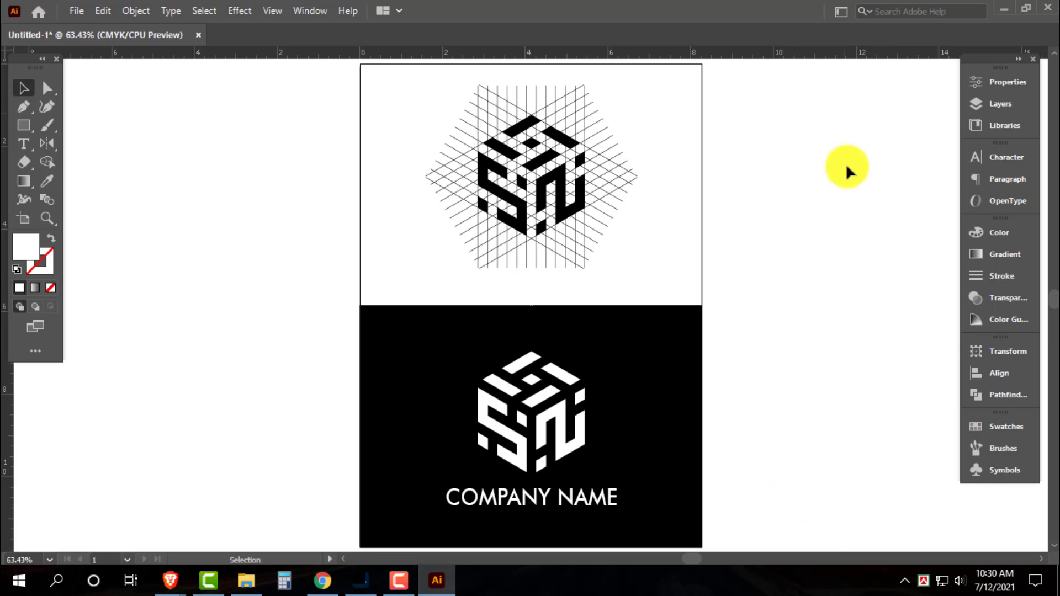